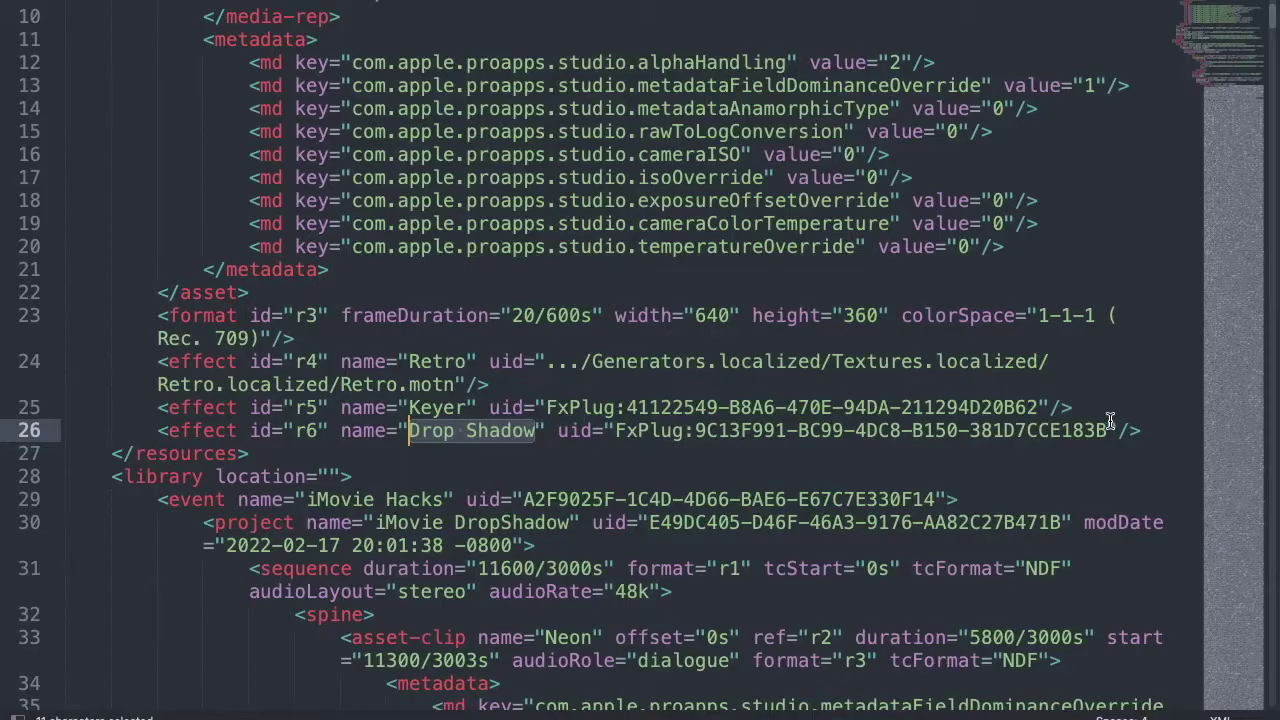
Select the Drop Shadow effect's uid and name, then preview the first three clips' masks.
left_click_drag(1107, 430, 617, 430)
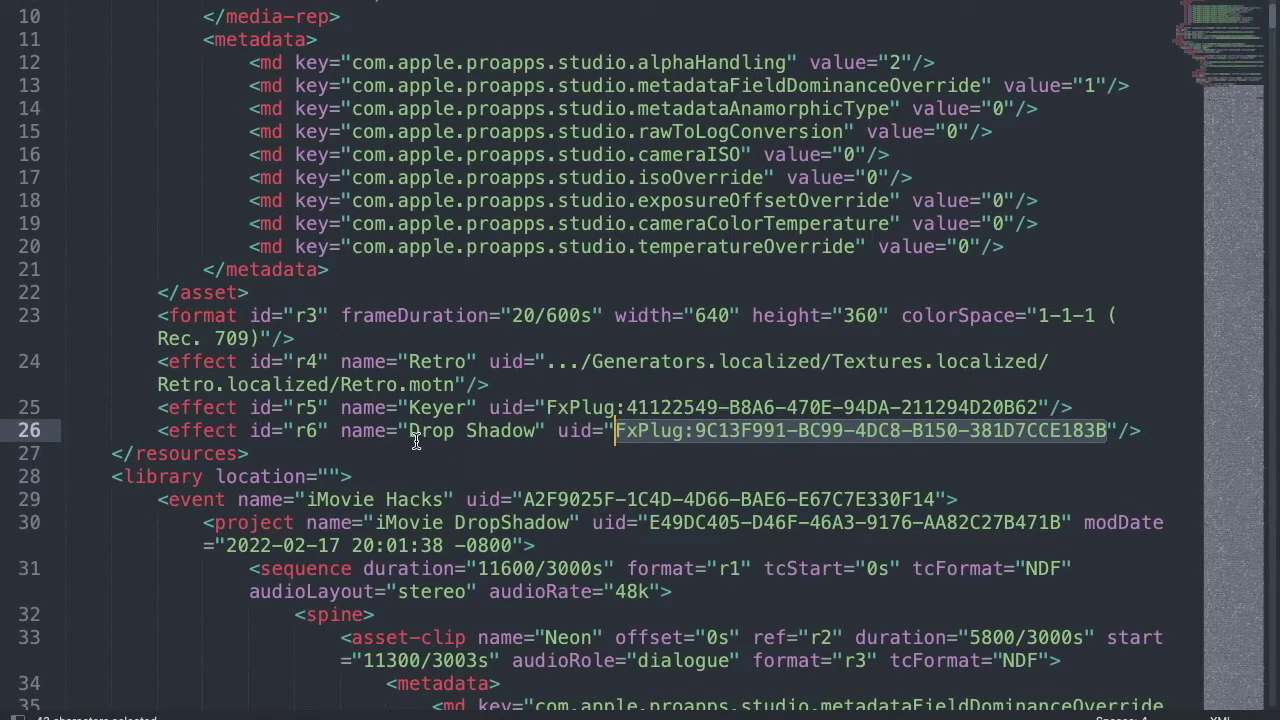
left_click_drag(408, 430, 536, 428)
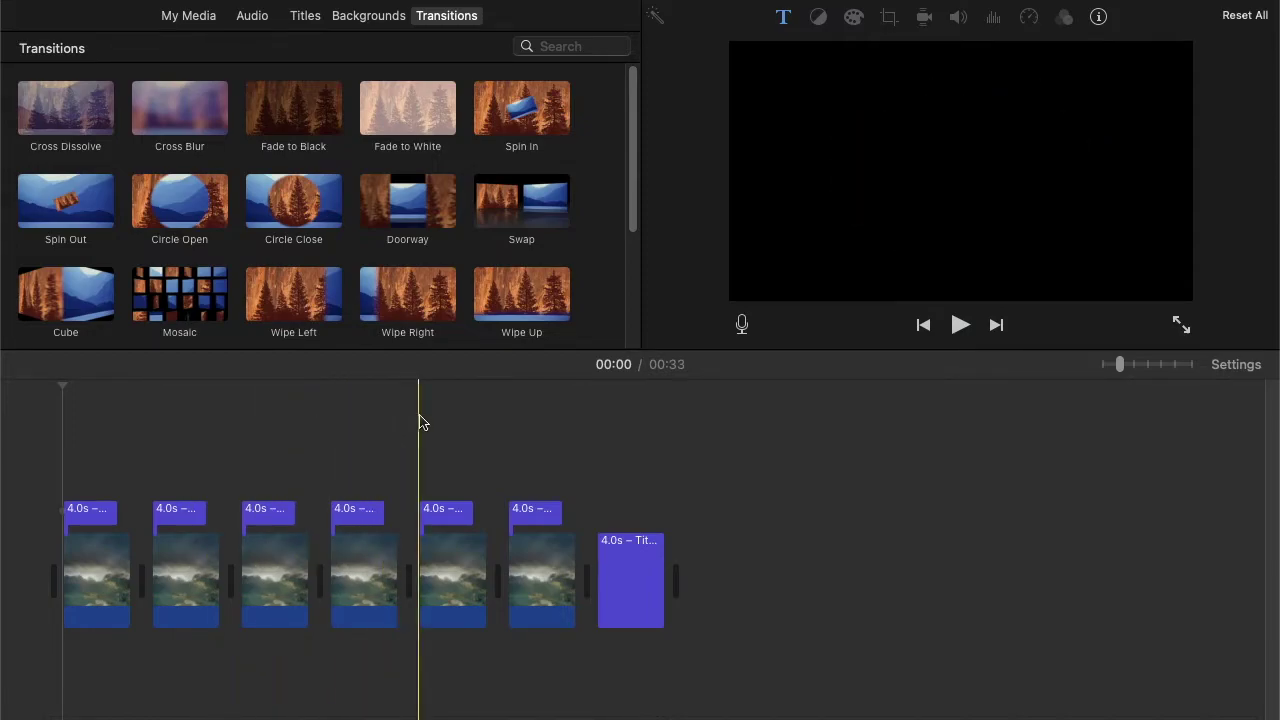
left_click(88, 545)
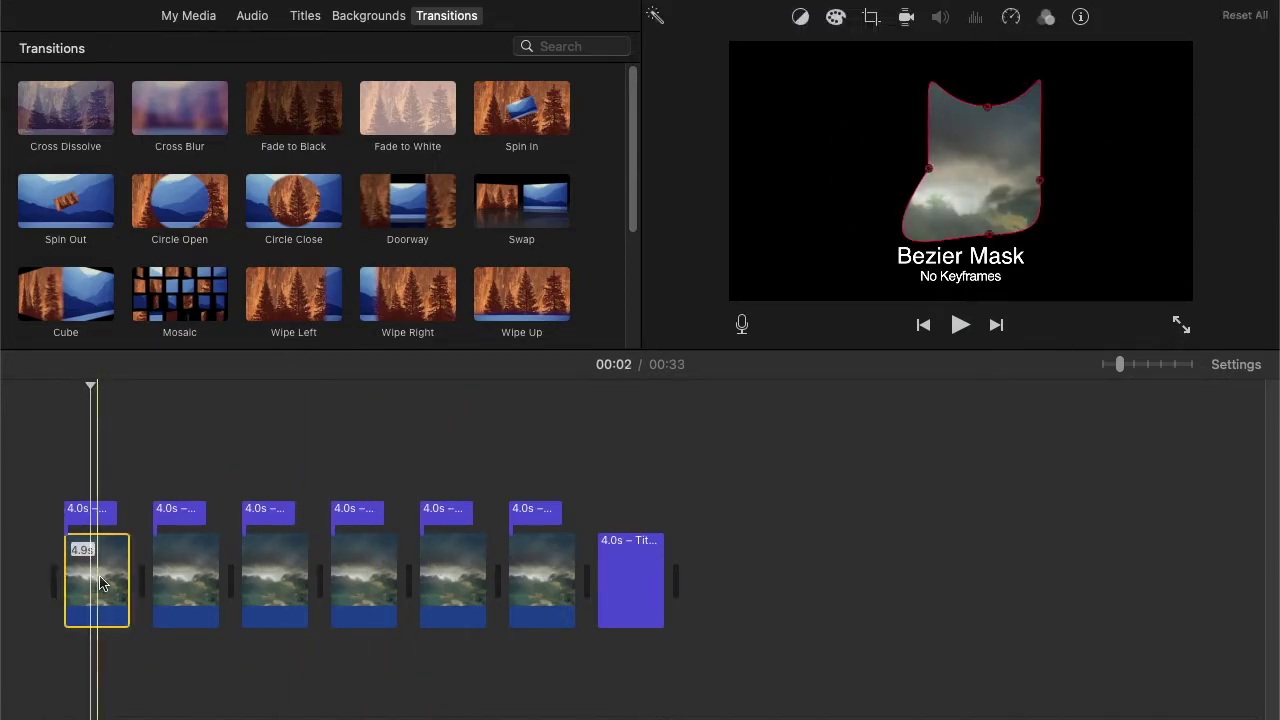
left_click(193, 566)
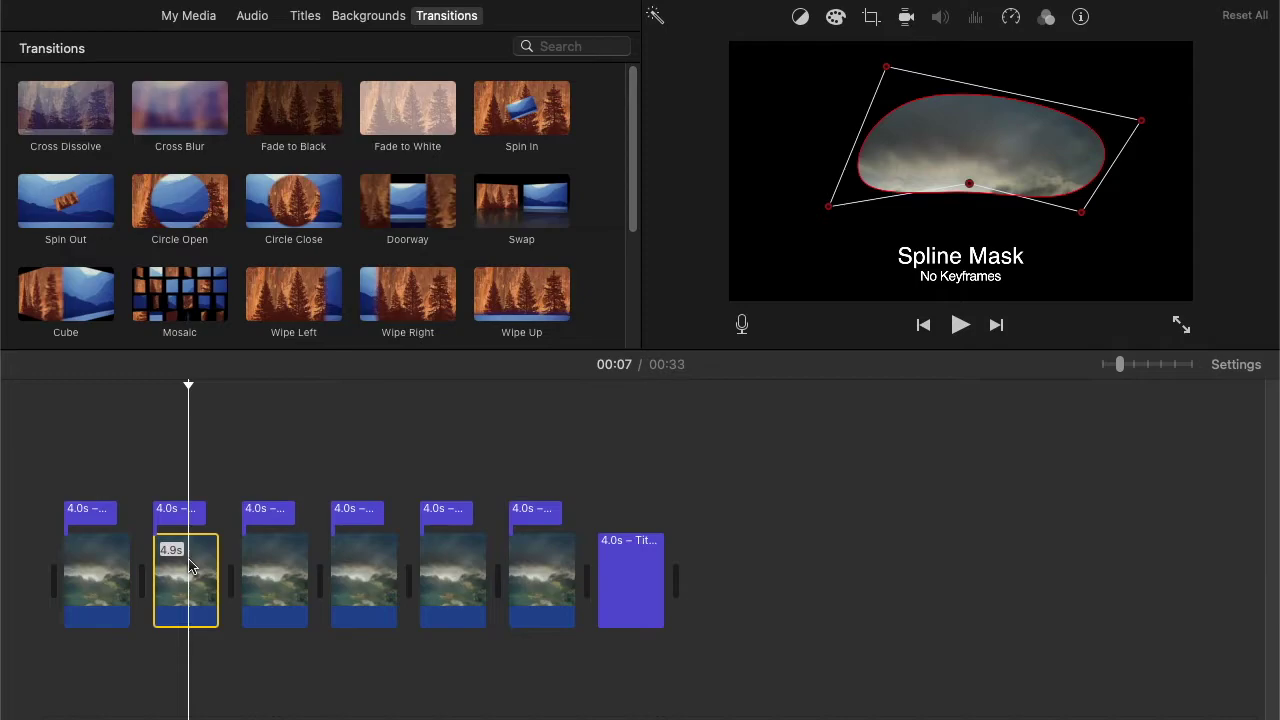
left_click(260, 565)
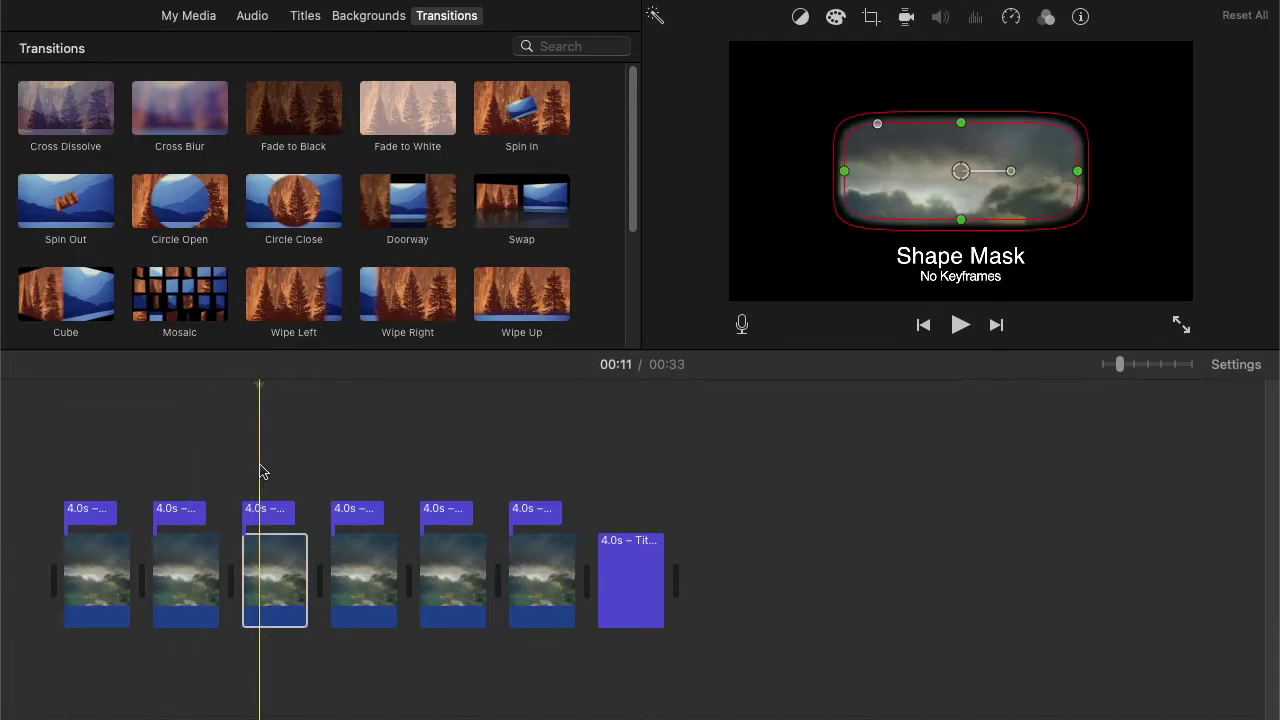
left_click(105, 560)
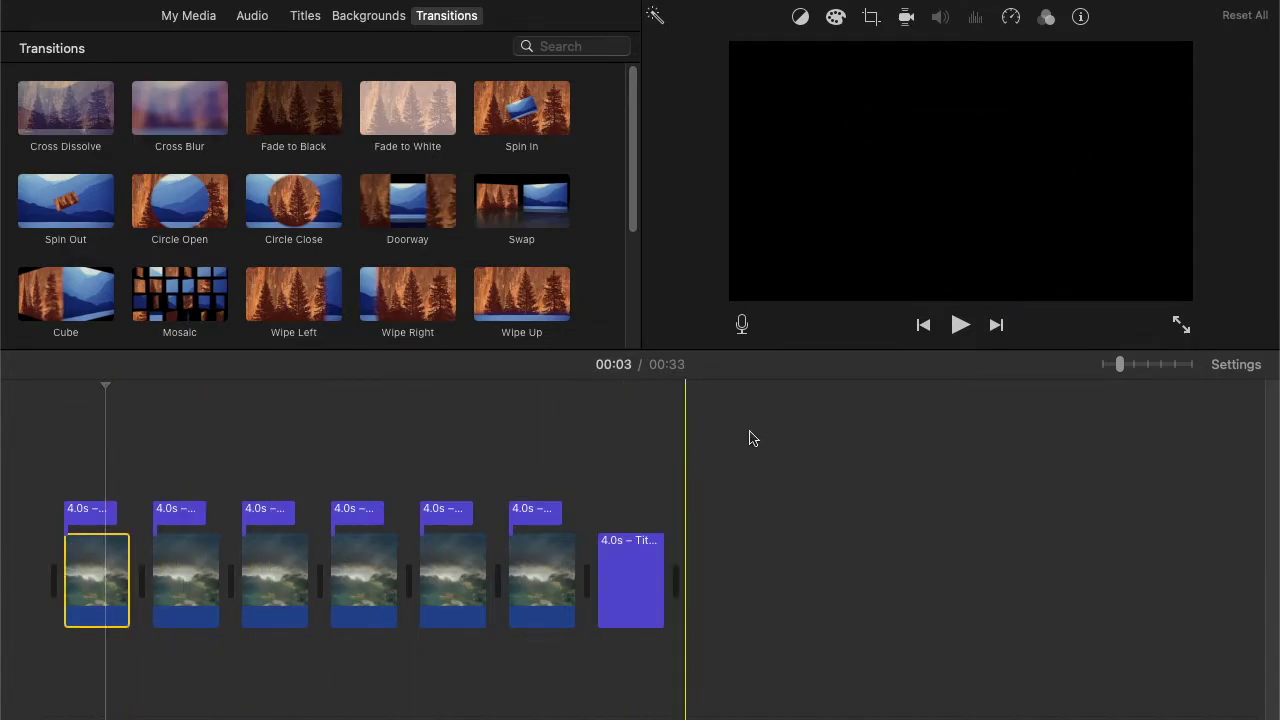
Raise the Bezier mask's top curve and pull its left point outward to widen it.
left_click(988, 108)
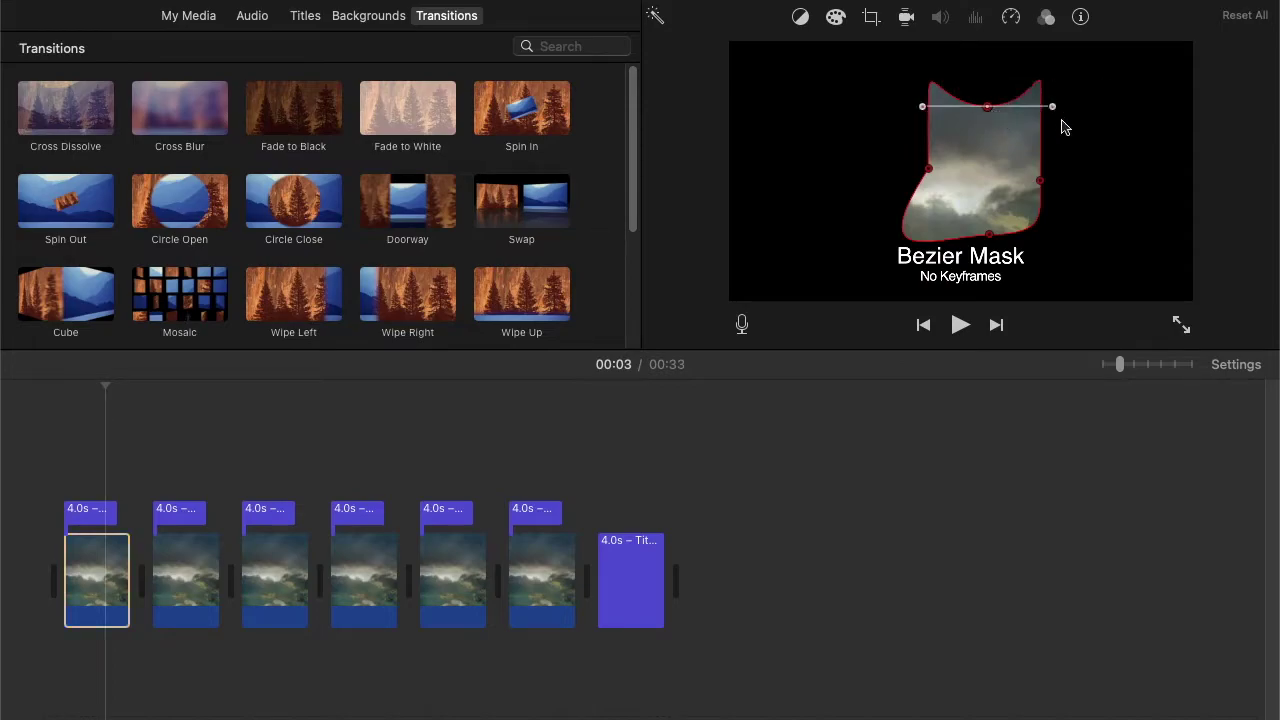
left_click_drag(1055, 114, 1055, 88)
left_click_drag(931, 172, 842, 158)
Delete the mask's top control point and make the side points sharp Linear corners.
left_click(930, 101)
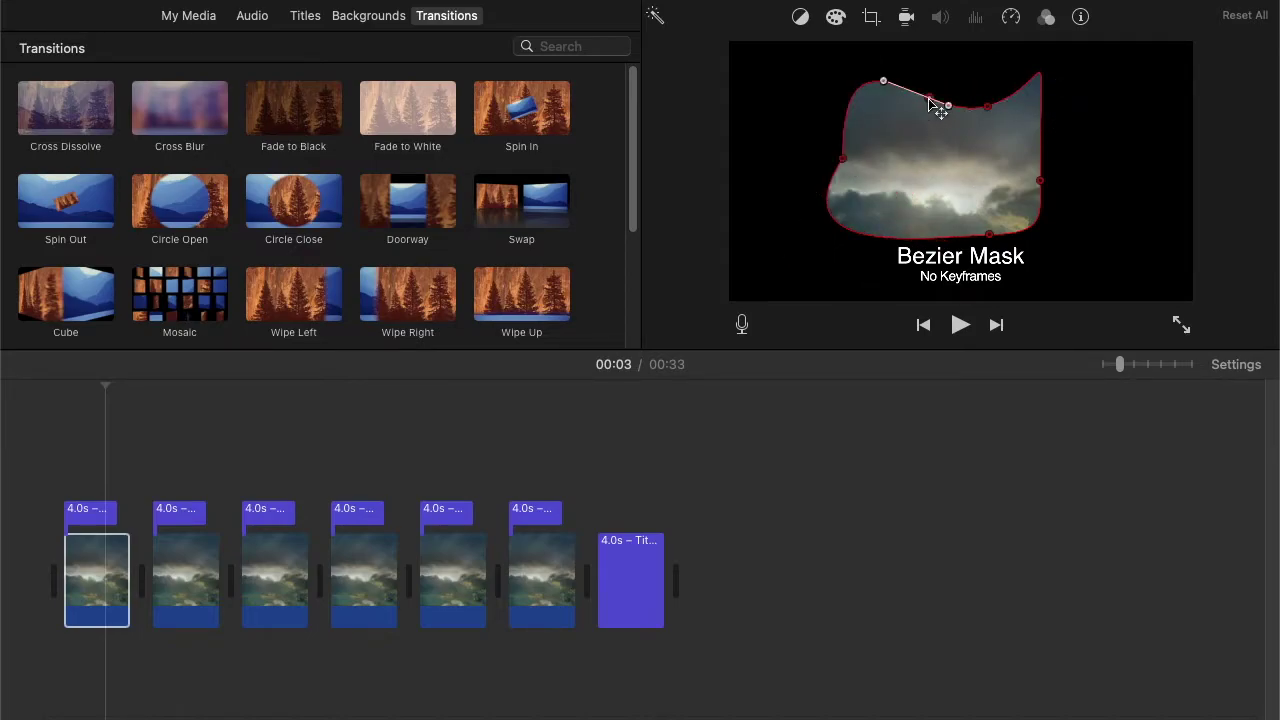
right_click(989, 107)
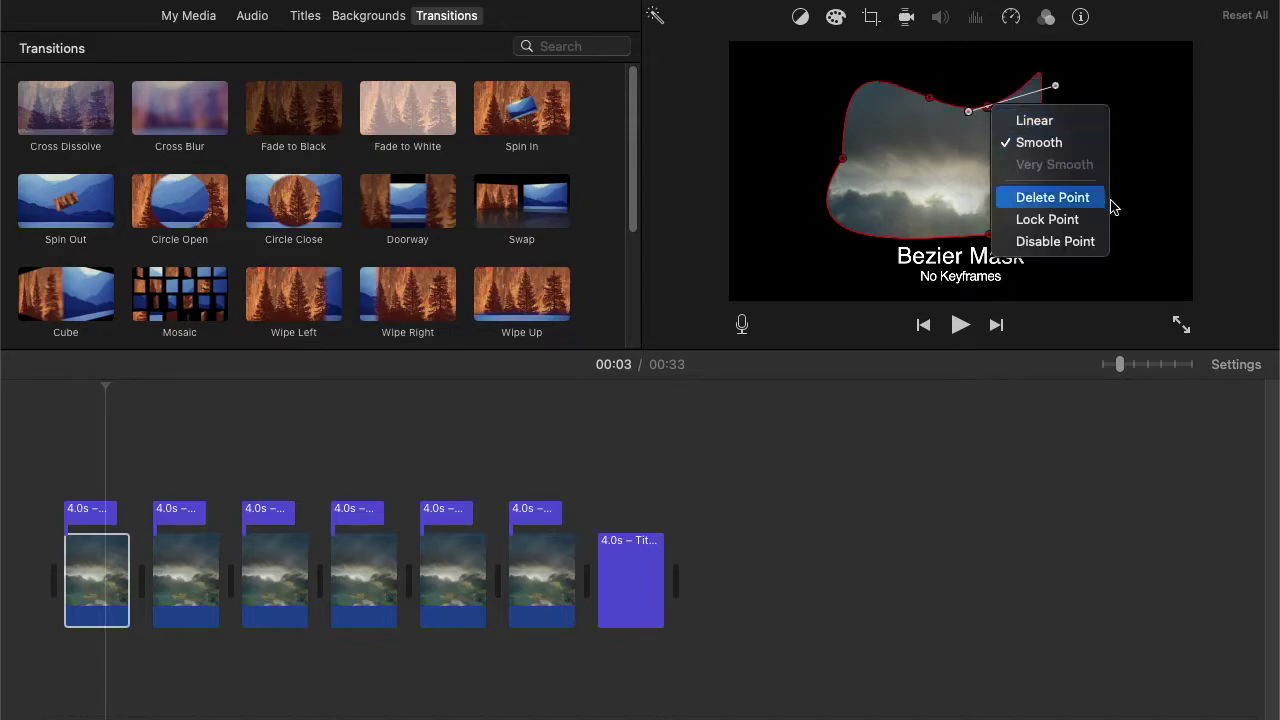
left_click(1052, 197)
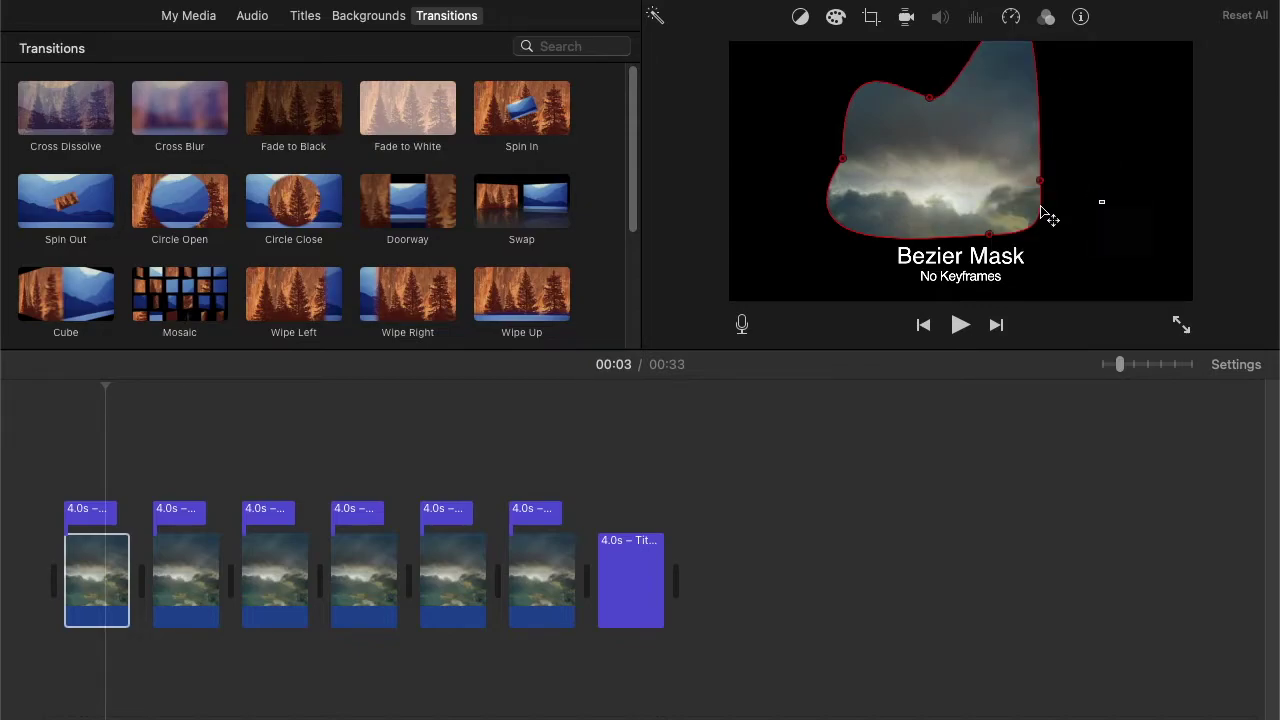
left_click_drag(1104, 204, 765, 136)
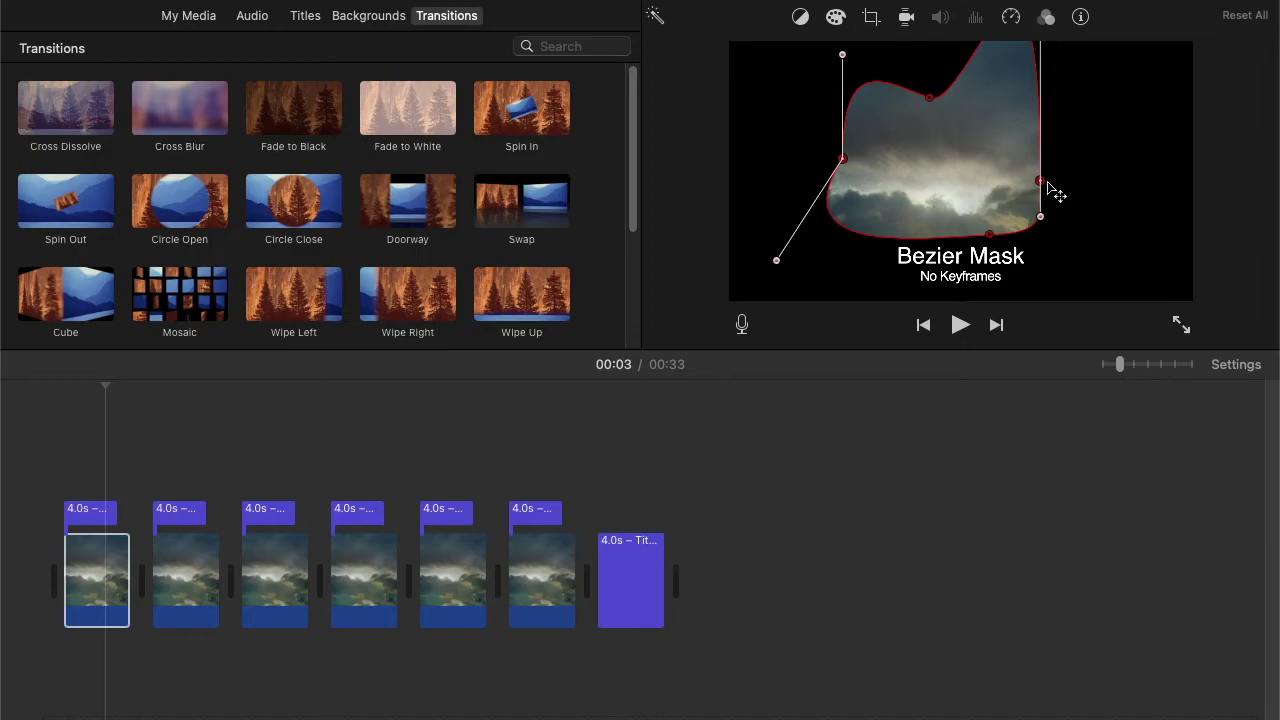
right_click(1050, 190)
left_click(1121, 205)
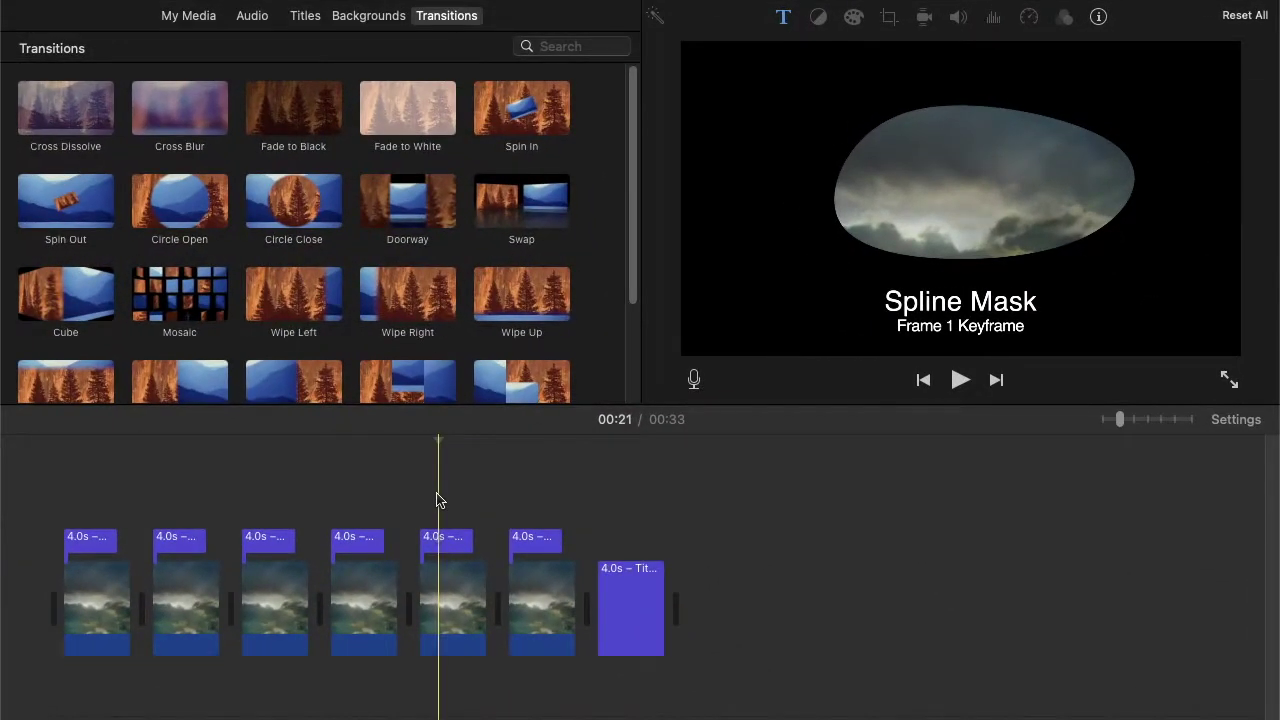
Shift the fifth clip's oval spline mask left, reshape it into a teardrop at 00:24, and play it back.
left_click(453, 622)
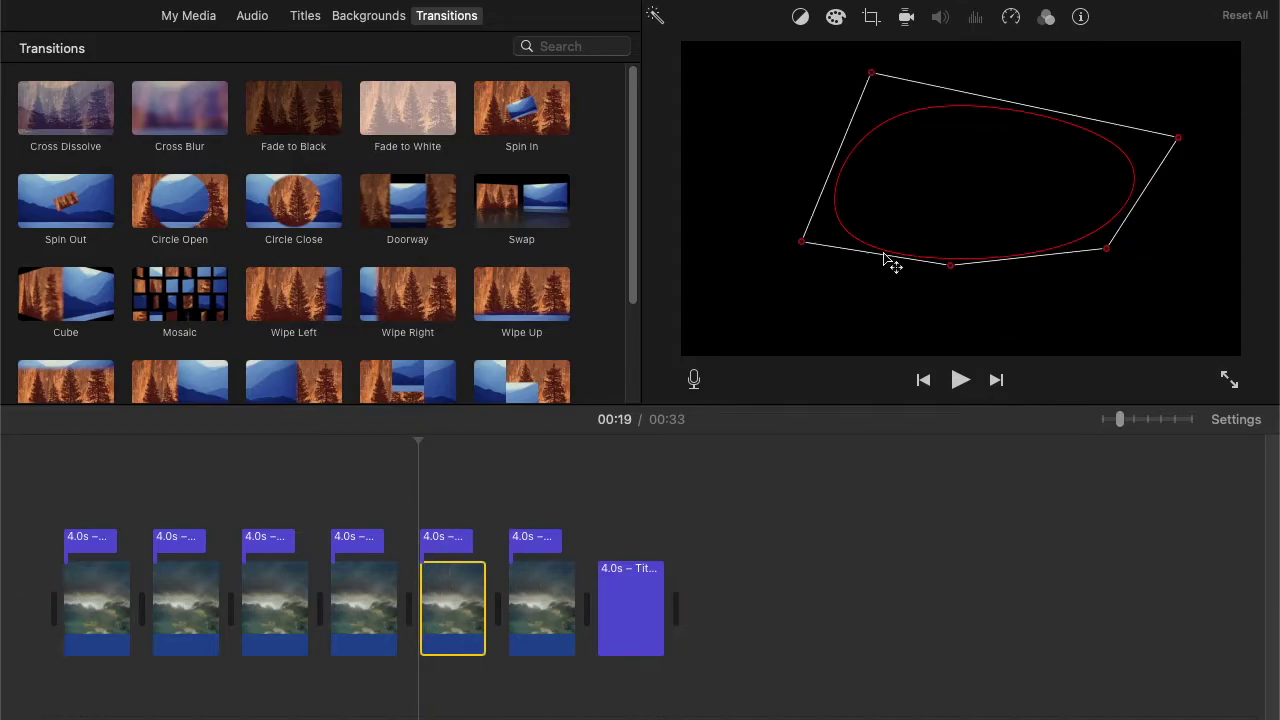
left_click_drag(884, 258, 673, 215)
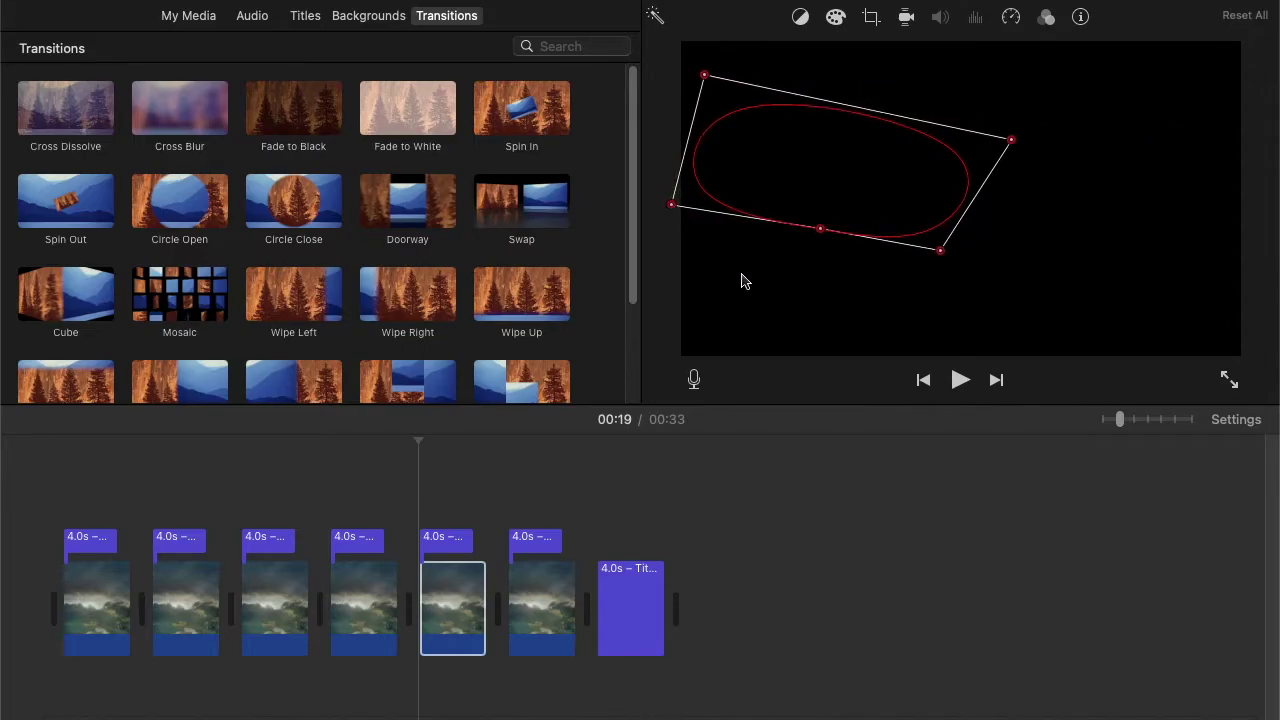
left_click(486, 467)
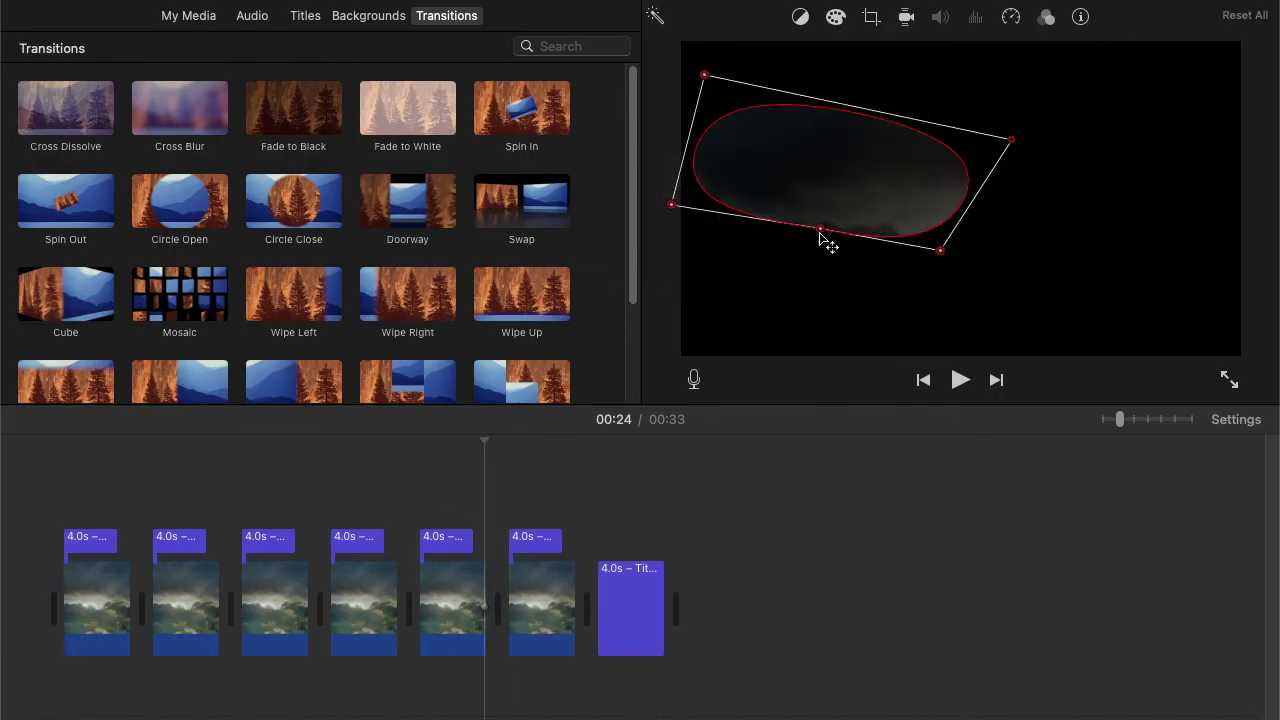
left_click_drag(820, 234, 1072, 292)
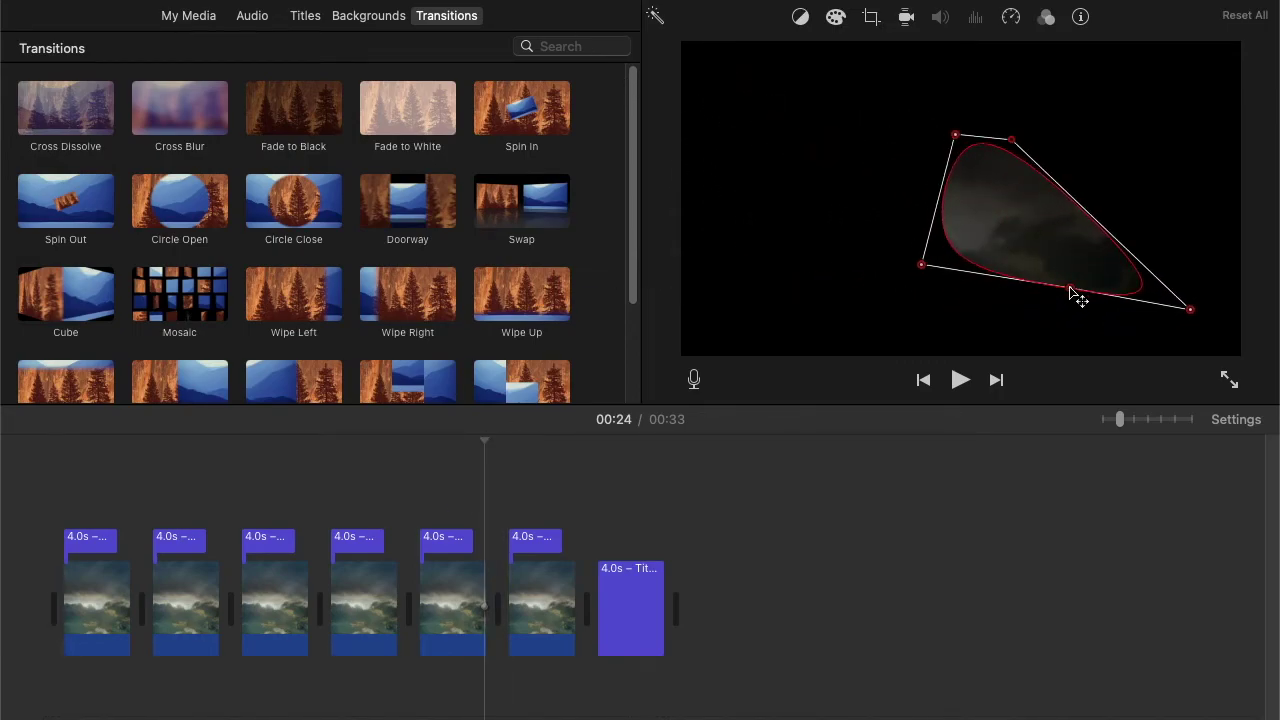
key("space")
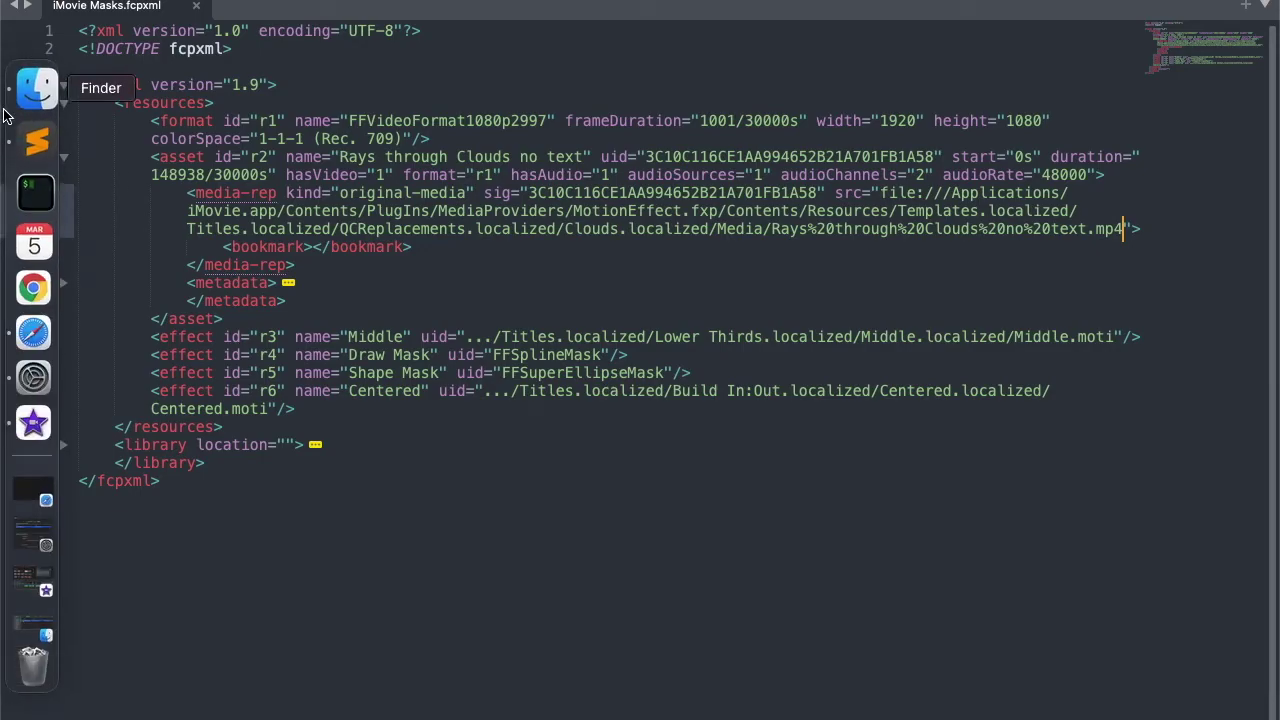
Copy CopShooting.mp4's full pathname from the SAMPLE folder.
left_click(32, 108)
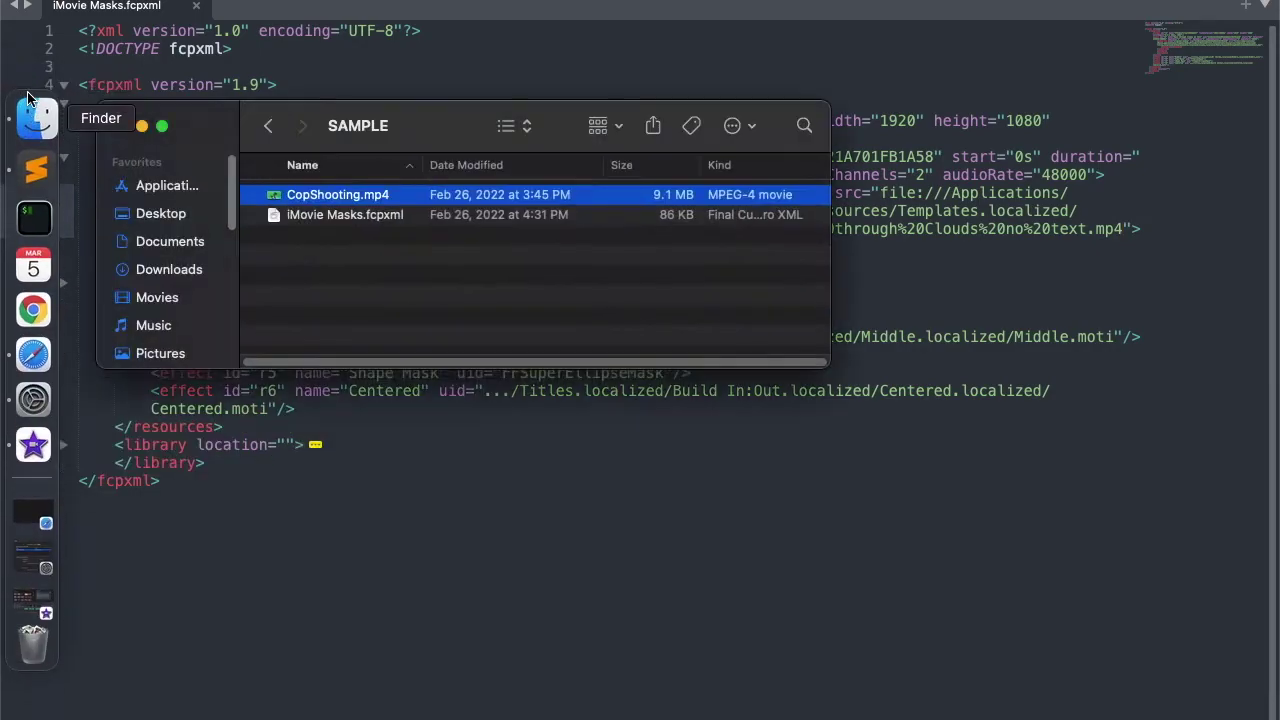
right_click(610, 201)
key("alt")
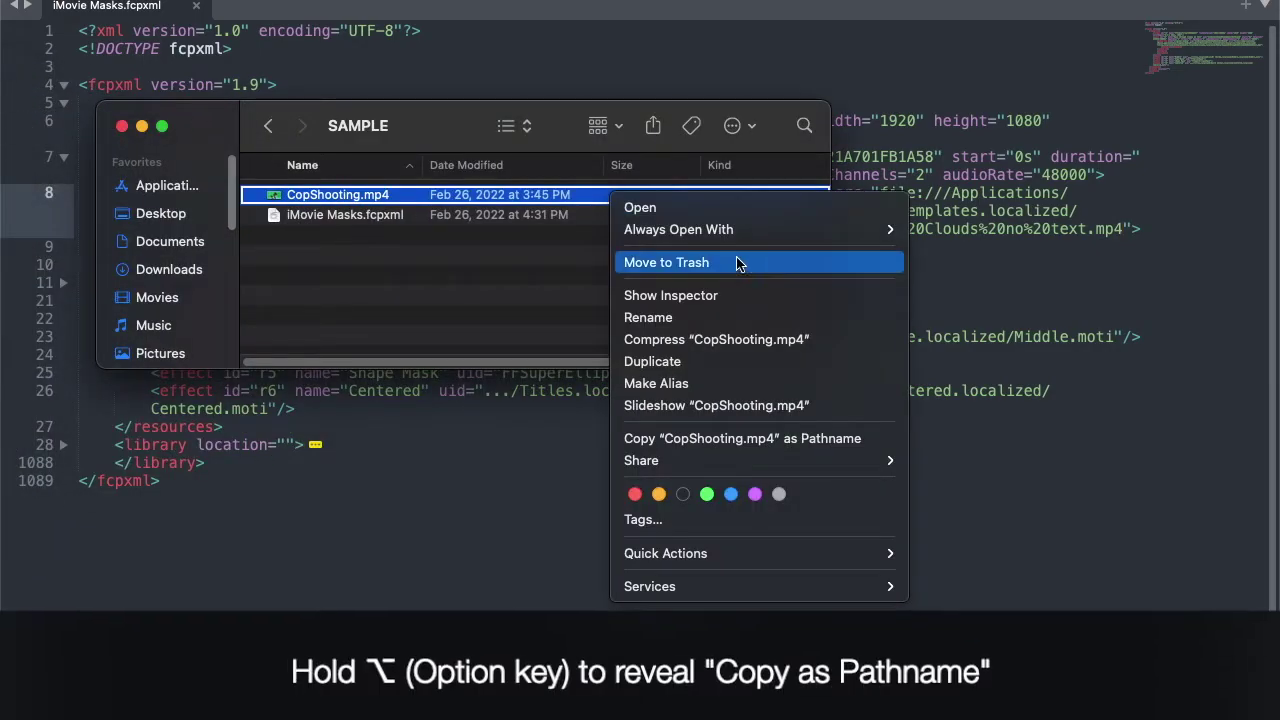
left_click(881, 438, "alt")
Replace the clouds clip path in line 8's src with the pasted CopShooting.mp4 path.
left_click(142, 127)
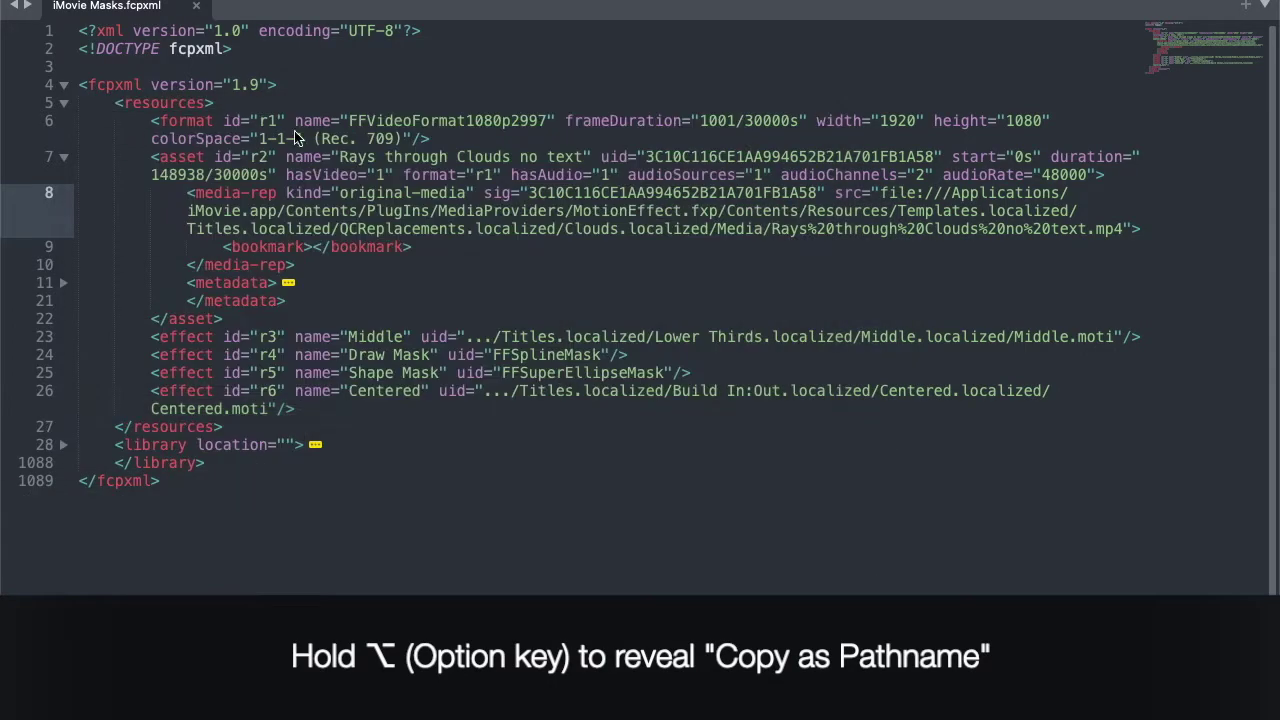
left_click_drag(1123, 229, 952, 192)
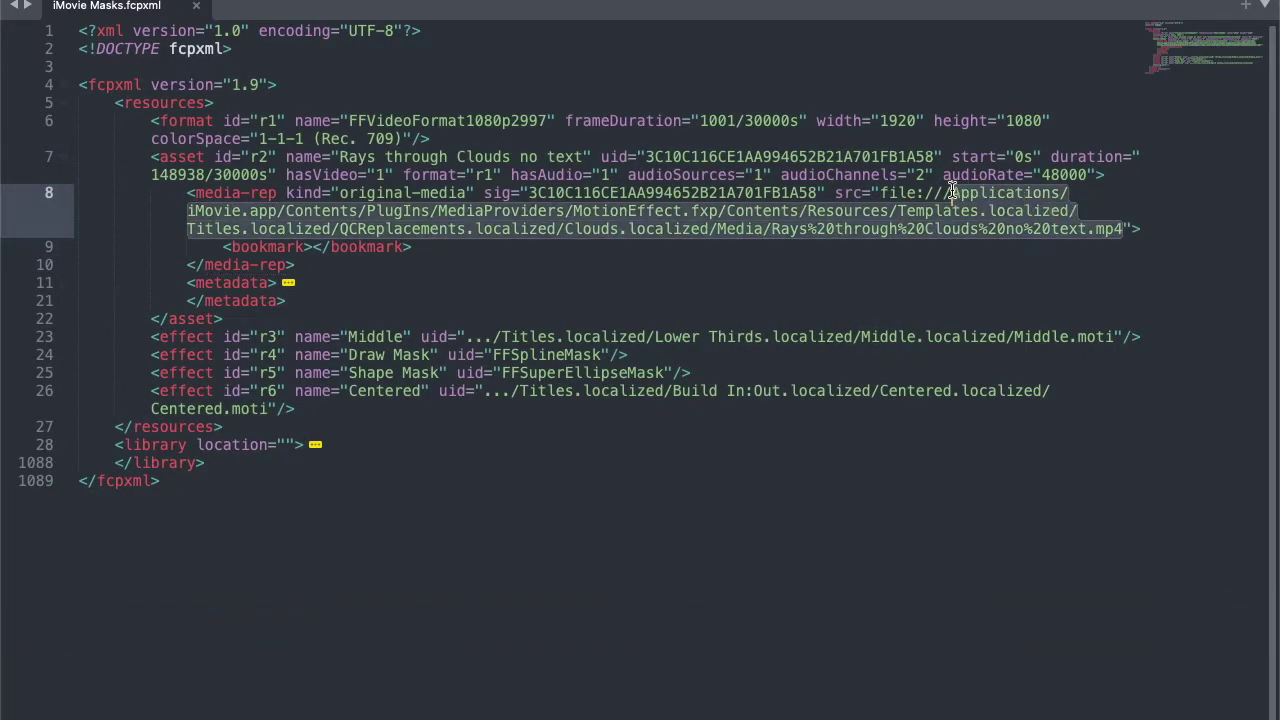
key("BackSpace")
type("/Users/pat/Desktop/SAMPLE/CopShooting.mp4")
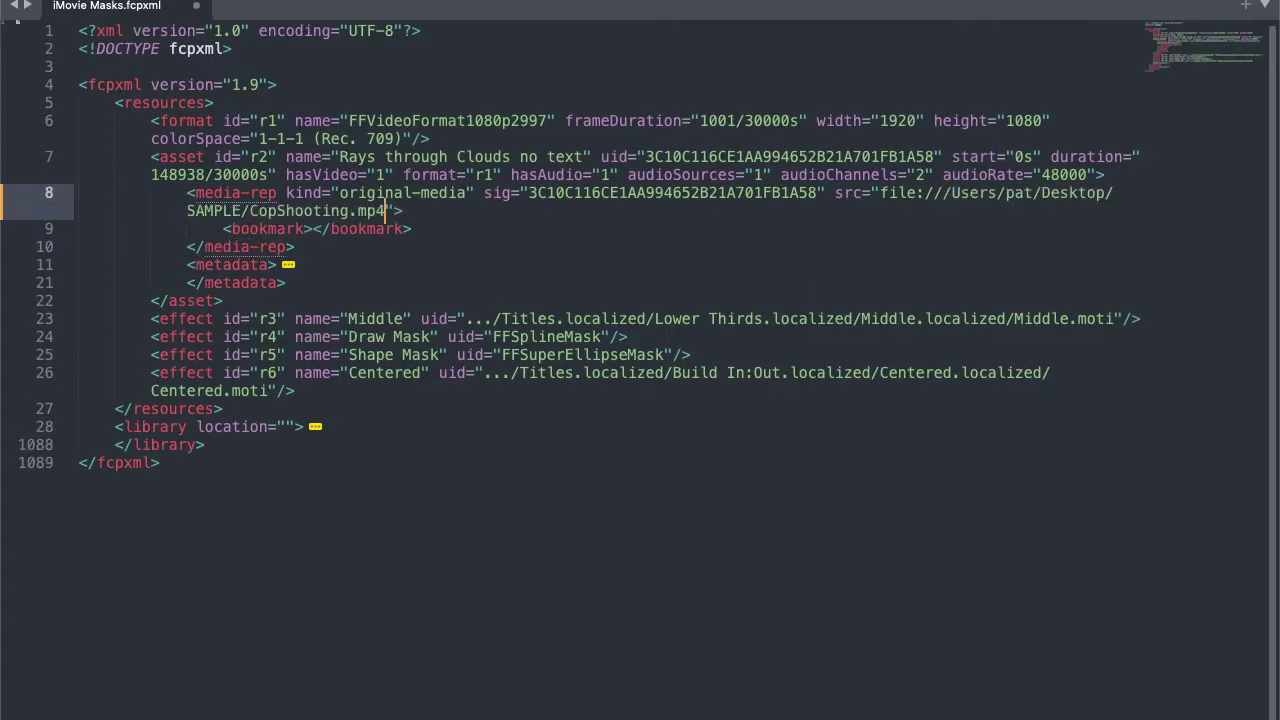
key("ctrl+Down")
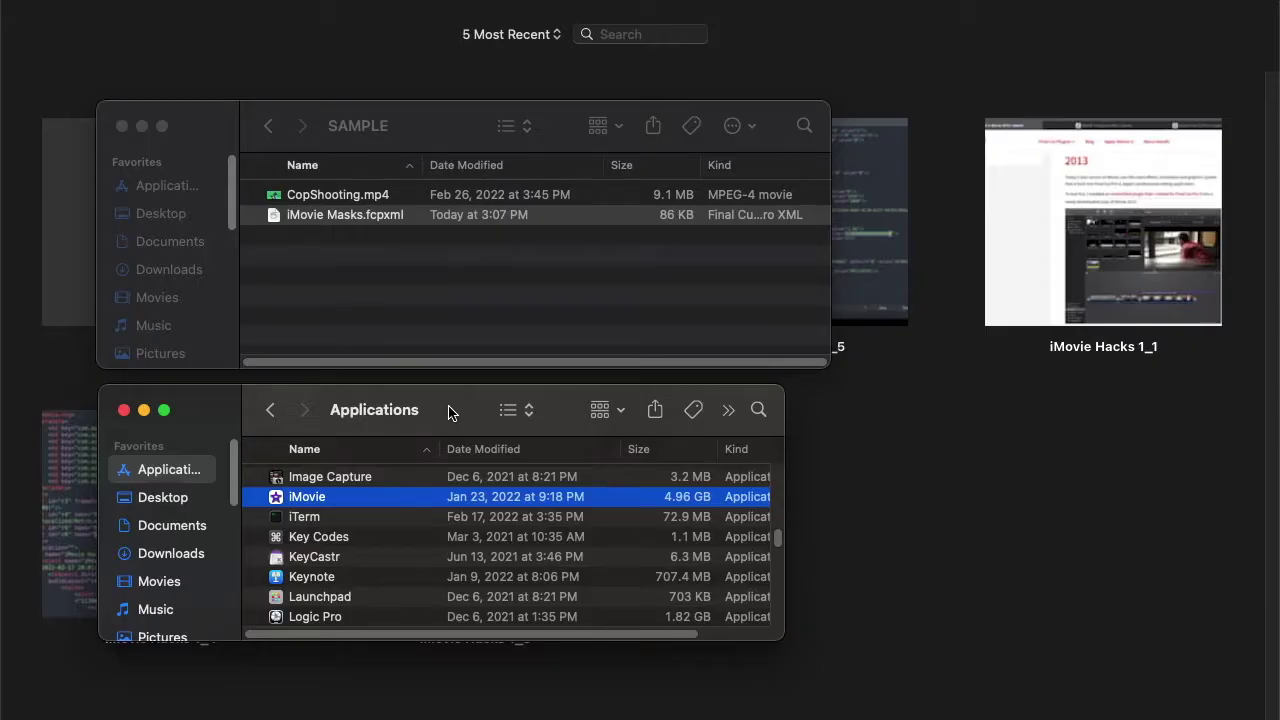
Drag iMovie Masks.fcpxml into the Applications folder, then undo the move back to SAMPLE.
left_click(396, 218)
left_click_drag(376, 220, 311, 505)
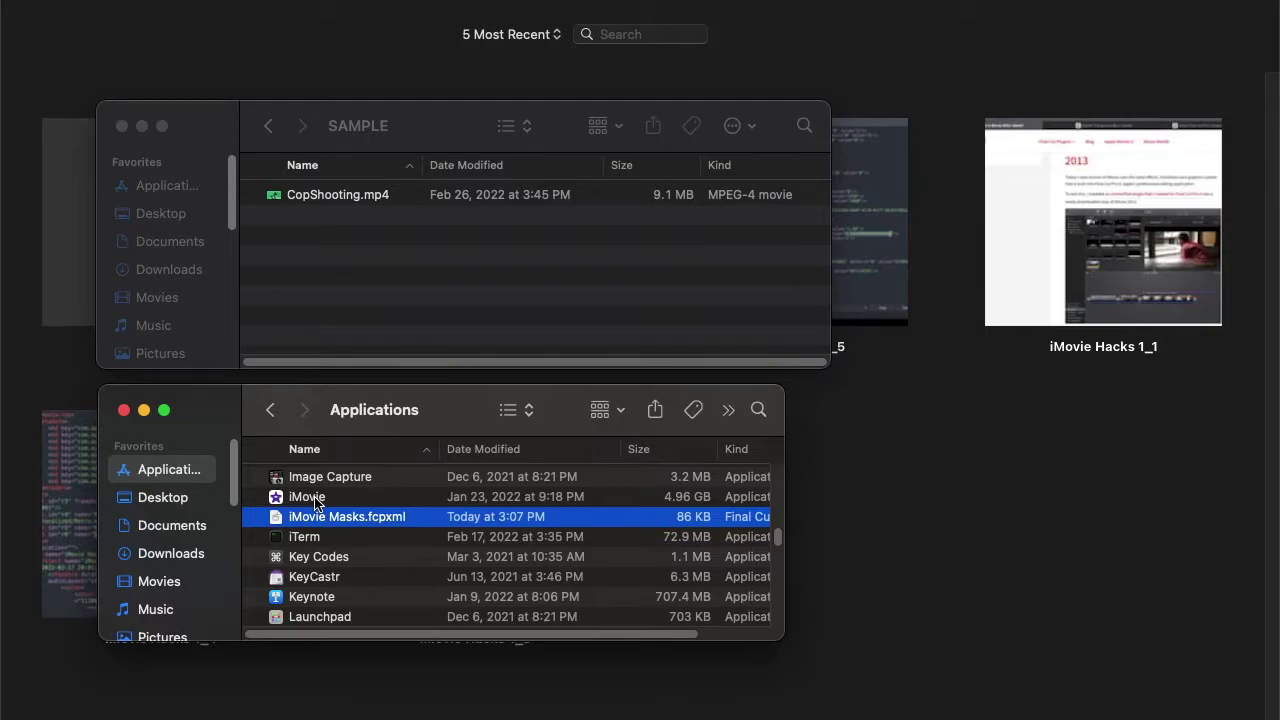
key("super+z")
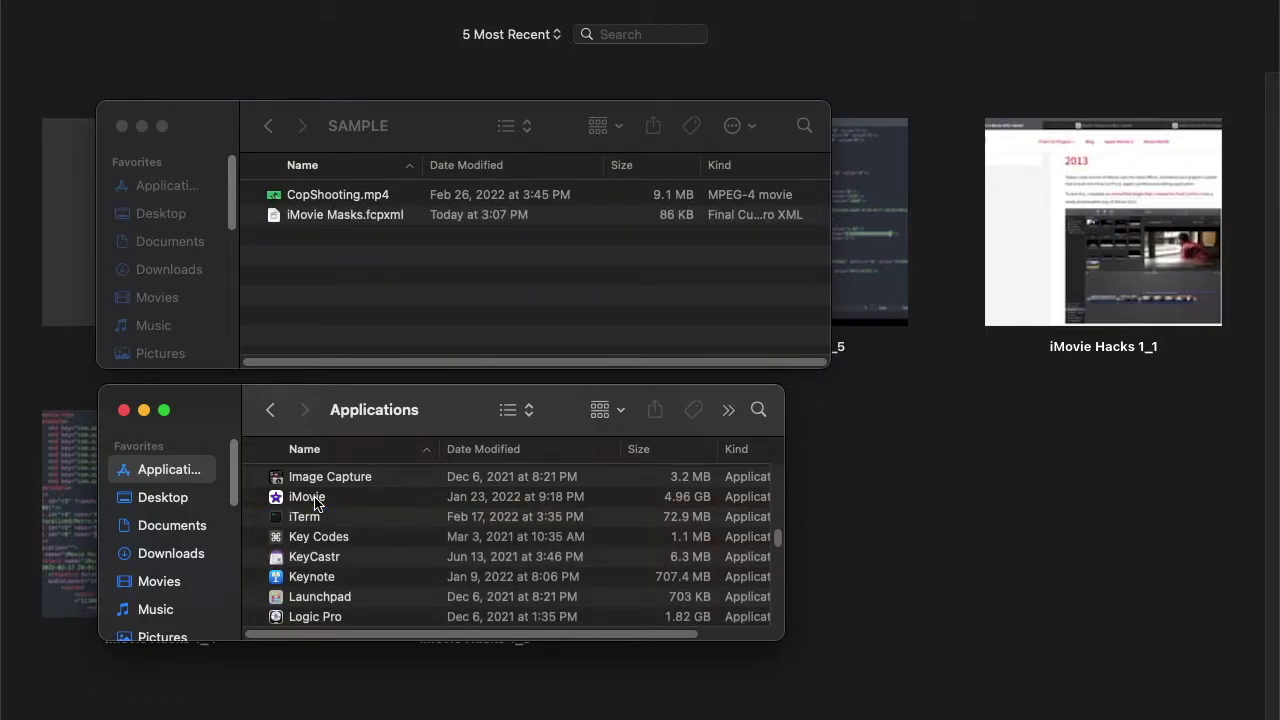
Inspect the iMovie app's package contents, then return to the Applications list with iMovie selected.
left_click(314, 503)
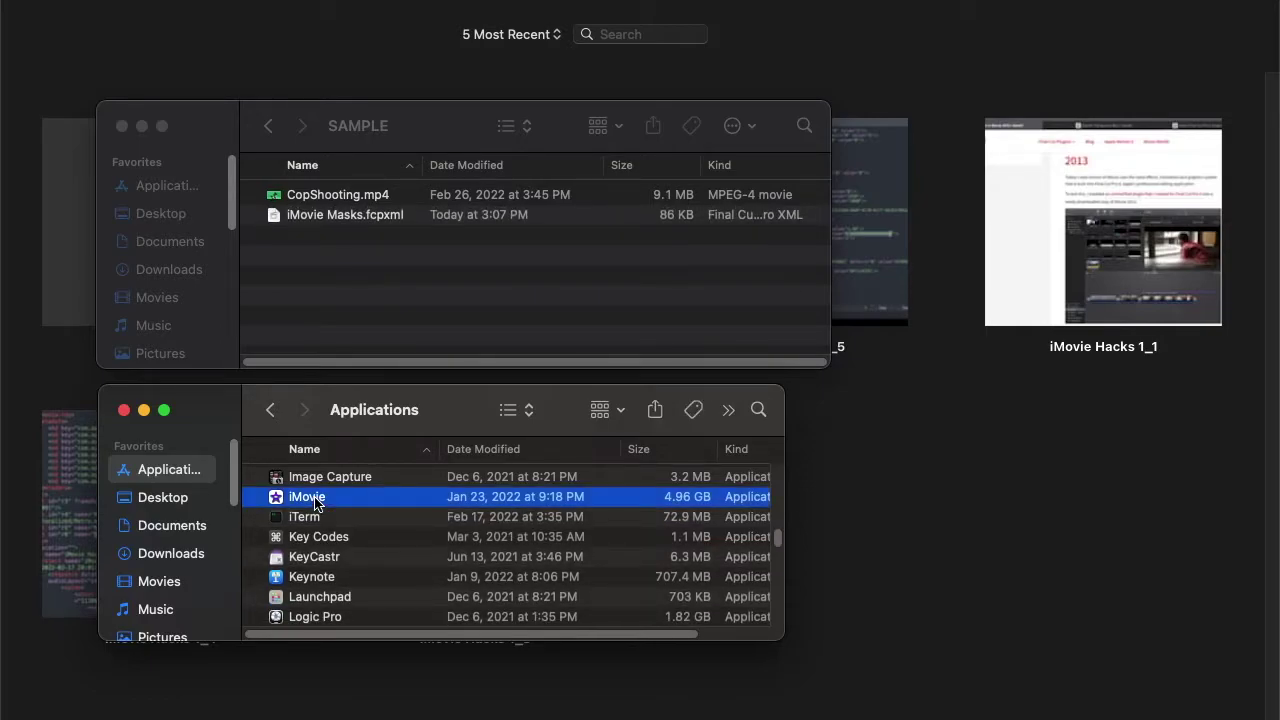
right_click(314, 503)
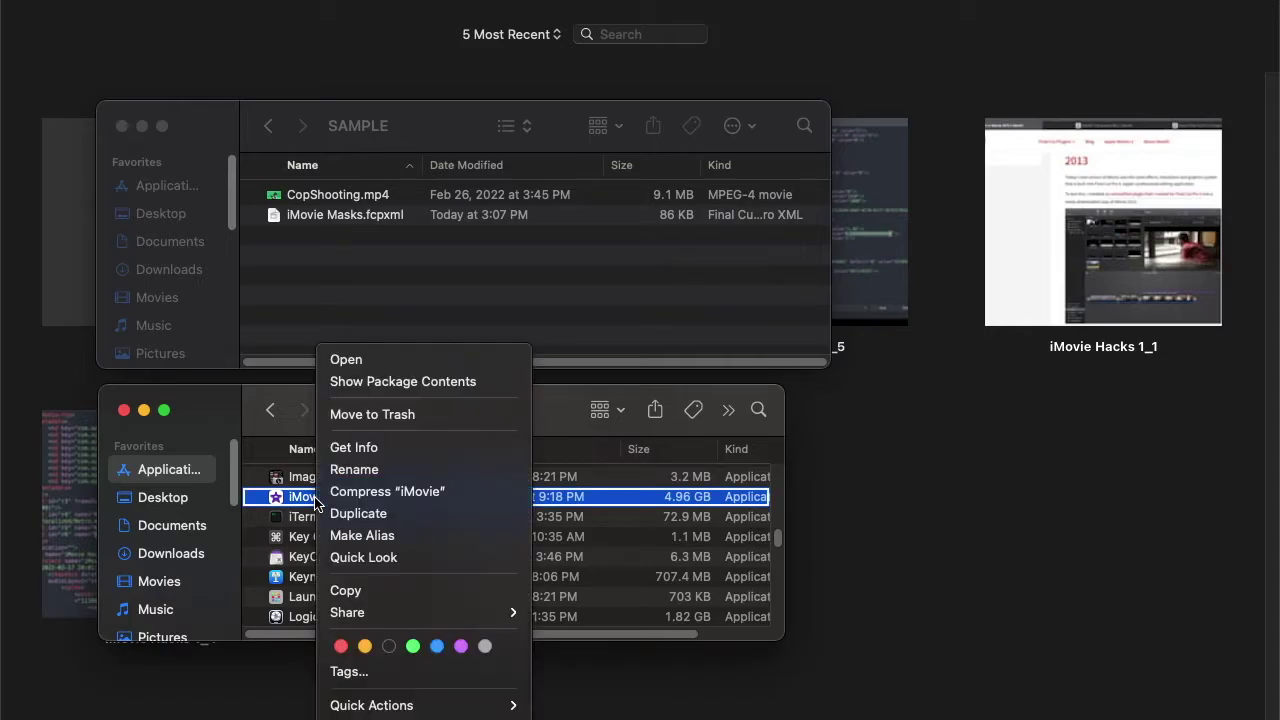
left_click(491, 383)
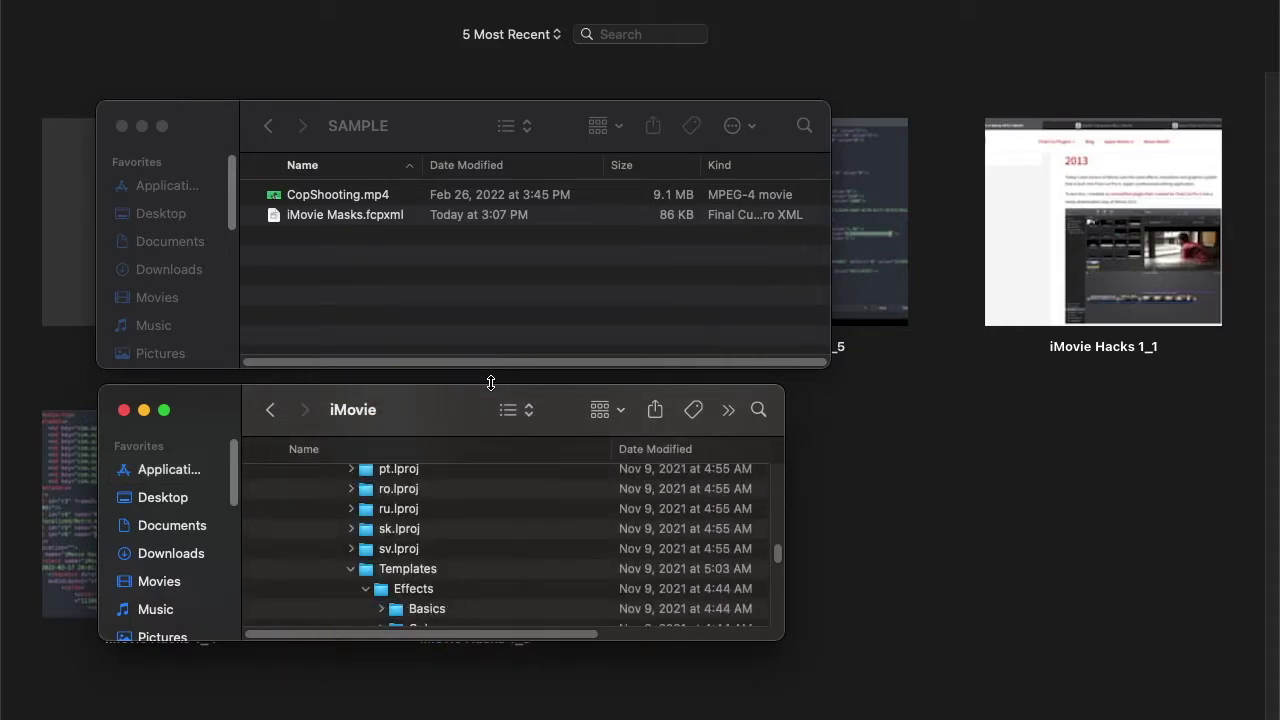
left_click(274, 414)
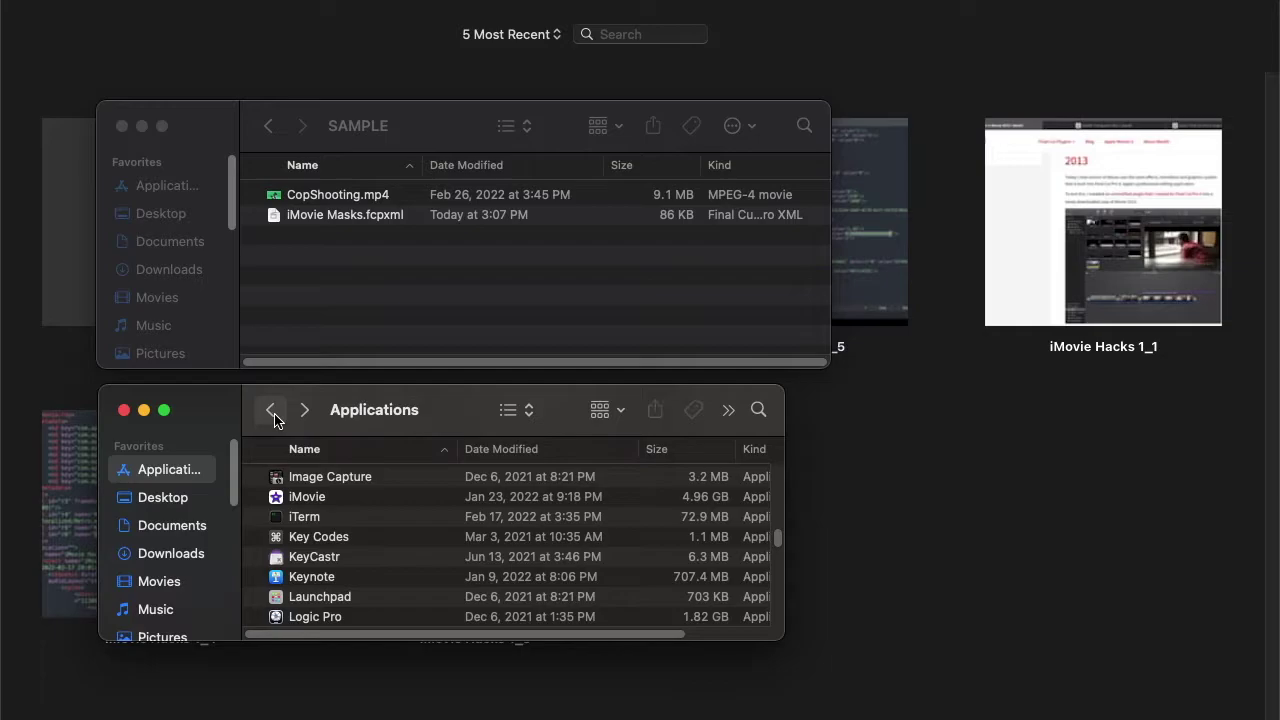
left_click(330, 497)
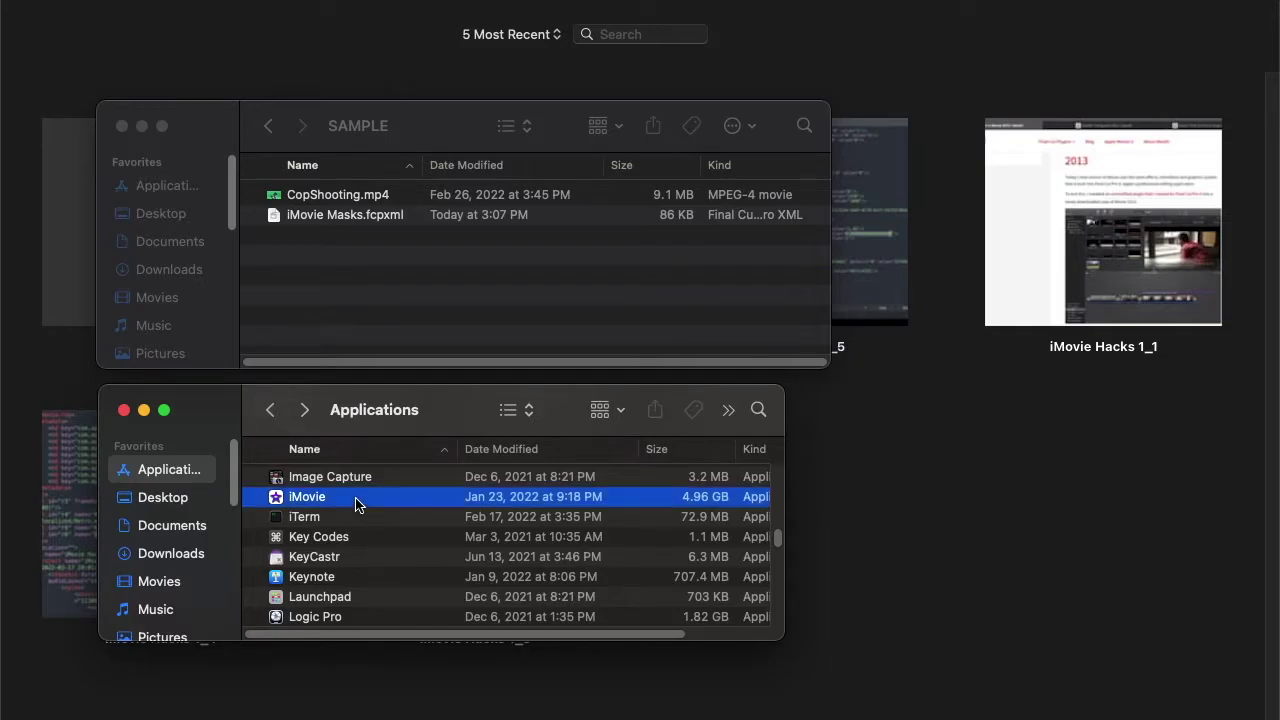
Drop iMovie Masks.fcpxml from the SAMPLE window onto the iMovie app.
left_click(392, 224)
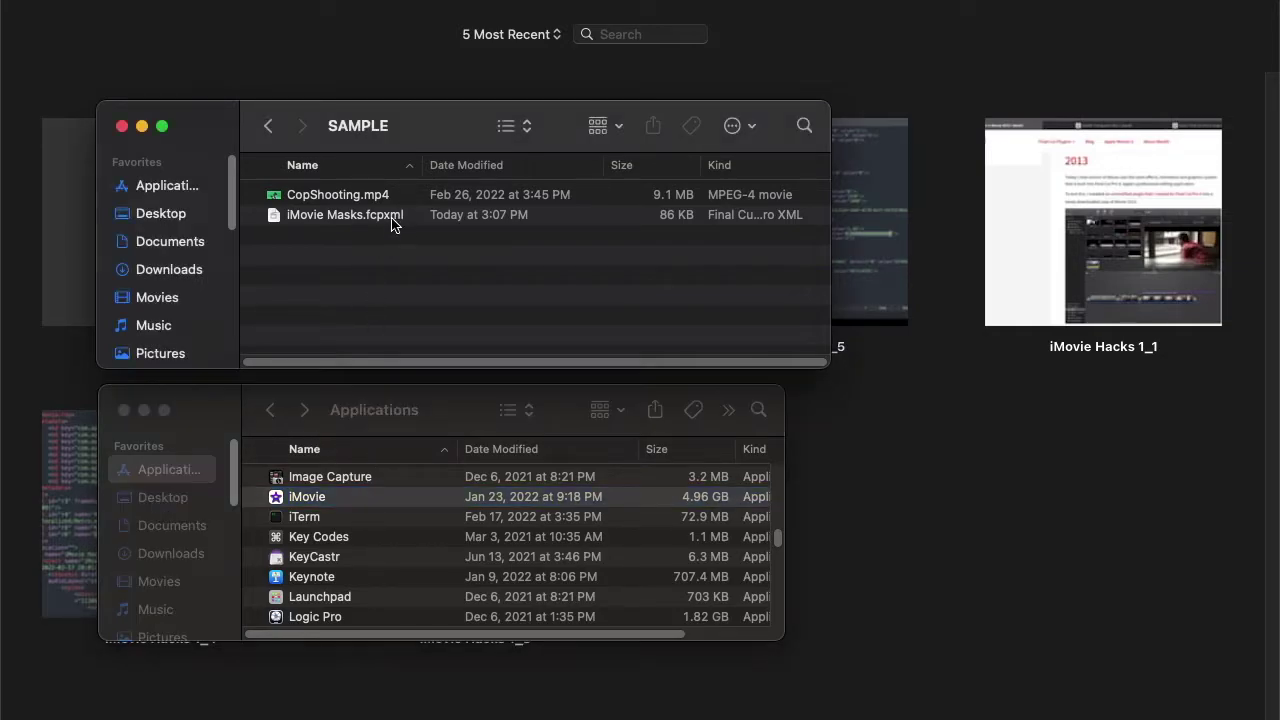
left_click(385, 221)
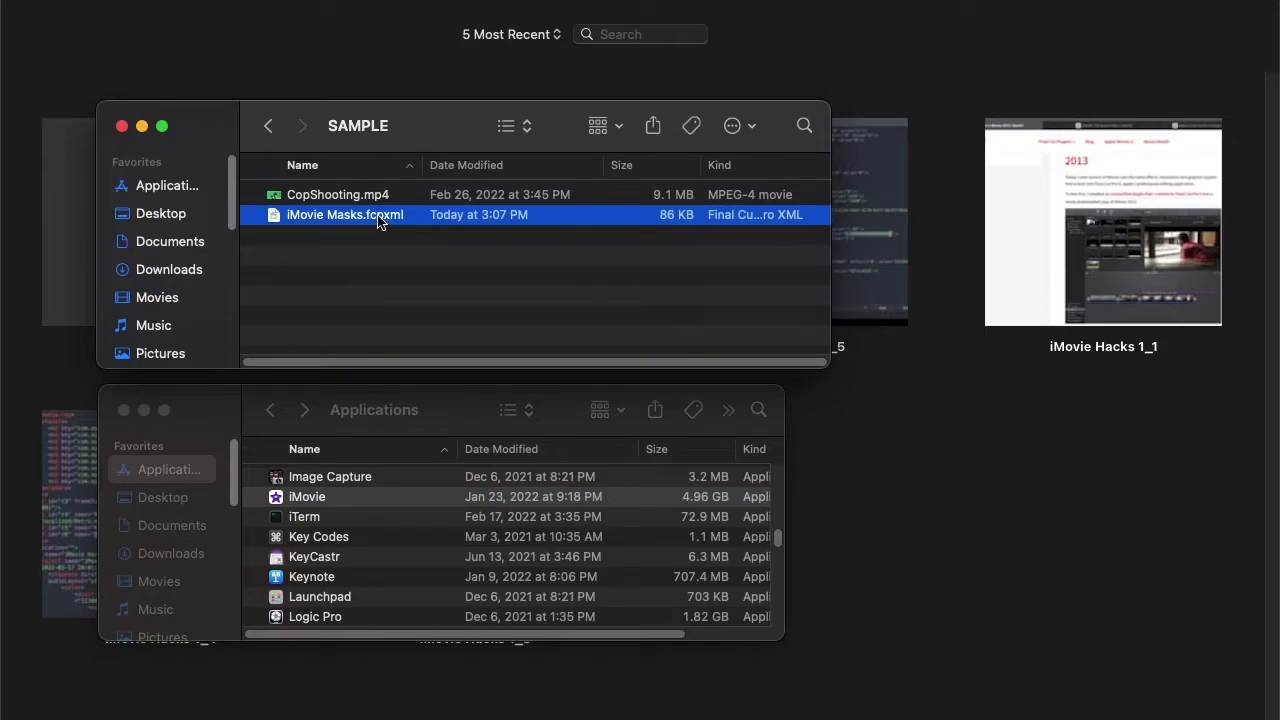
left_click_drag(378, 222, 325, 505)
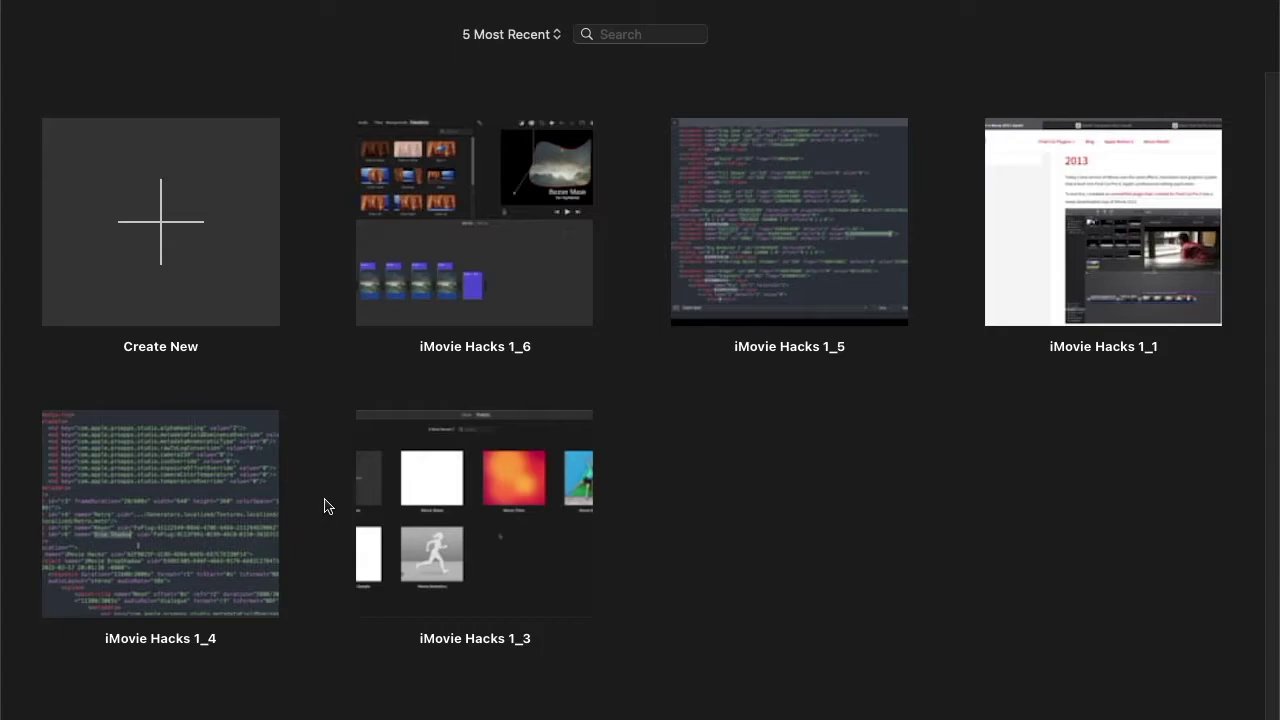
Choose iMovie Library as the import destination, then open the imported iMovie Masks project.
left_click(278, 400)
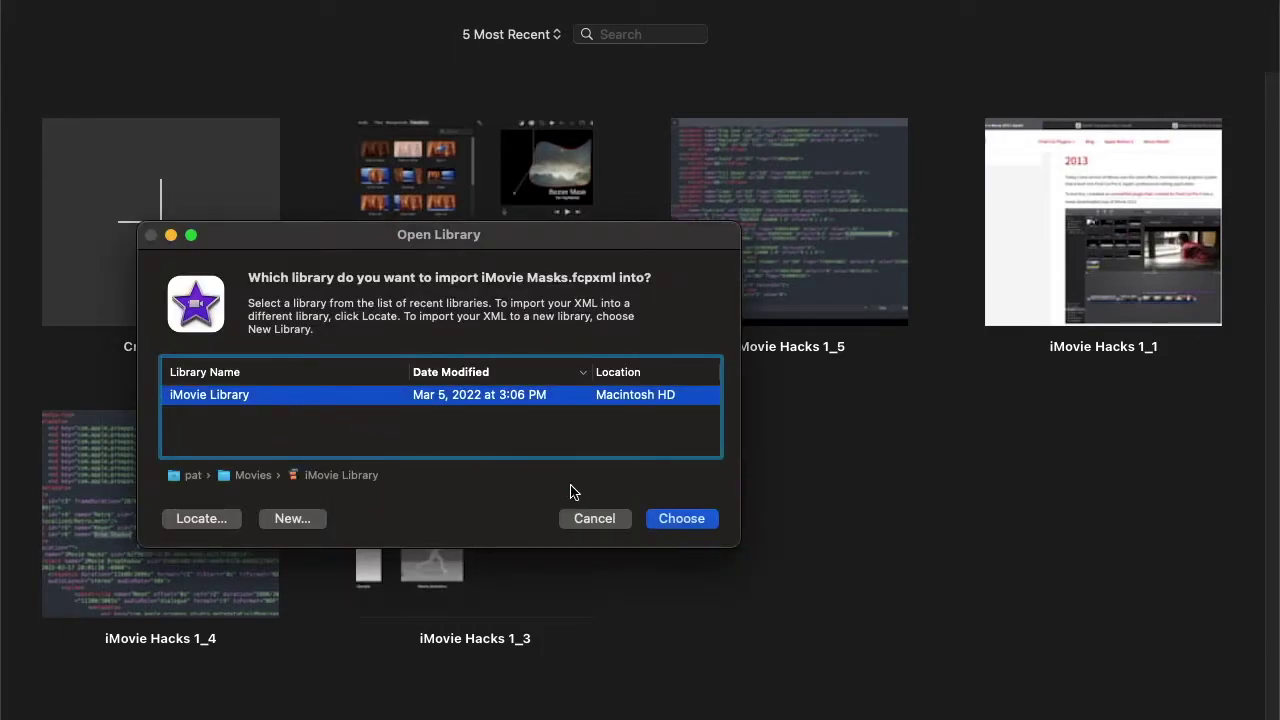
left_click(681, 518)
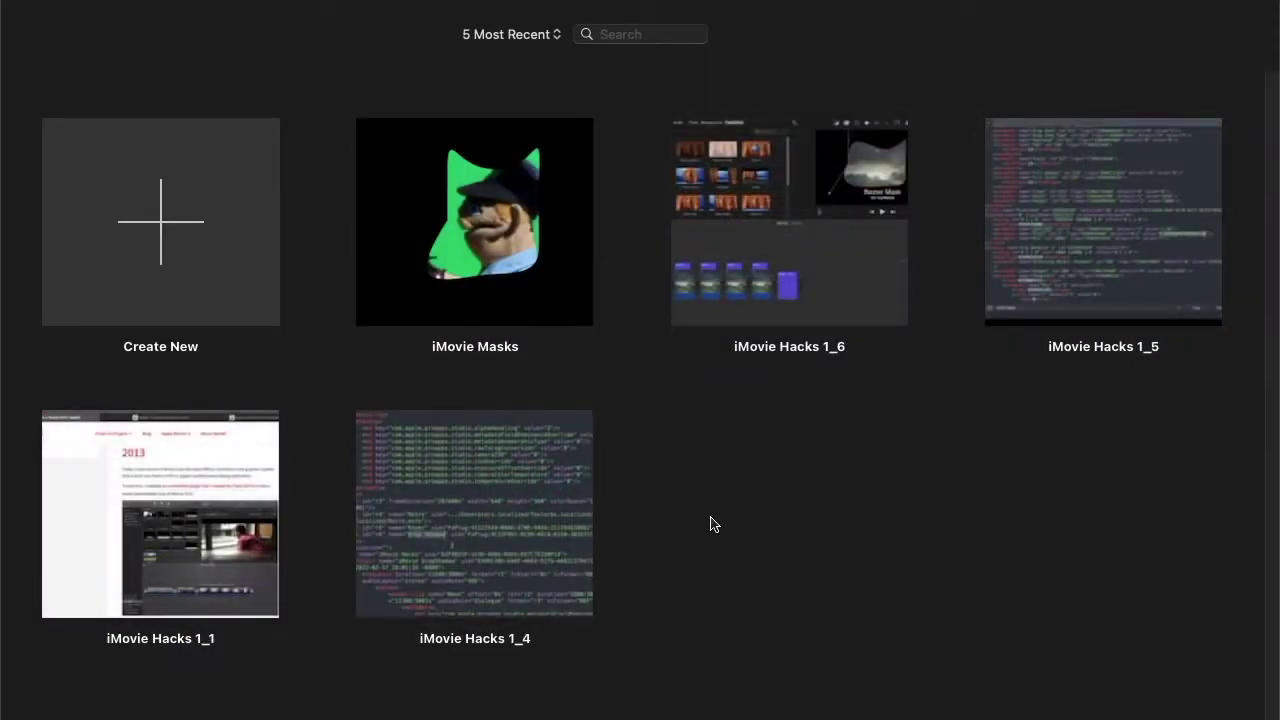
double_click(549, 294)
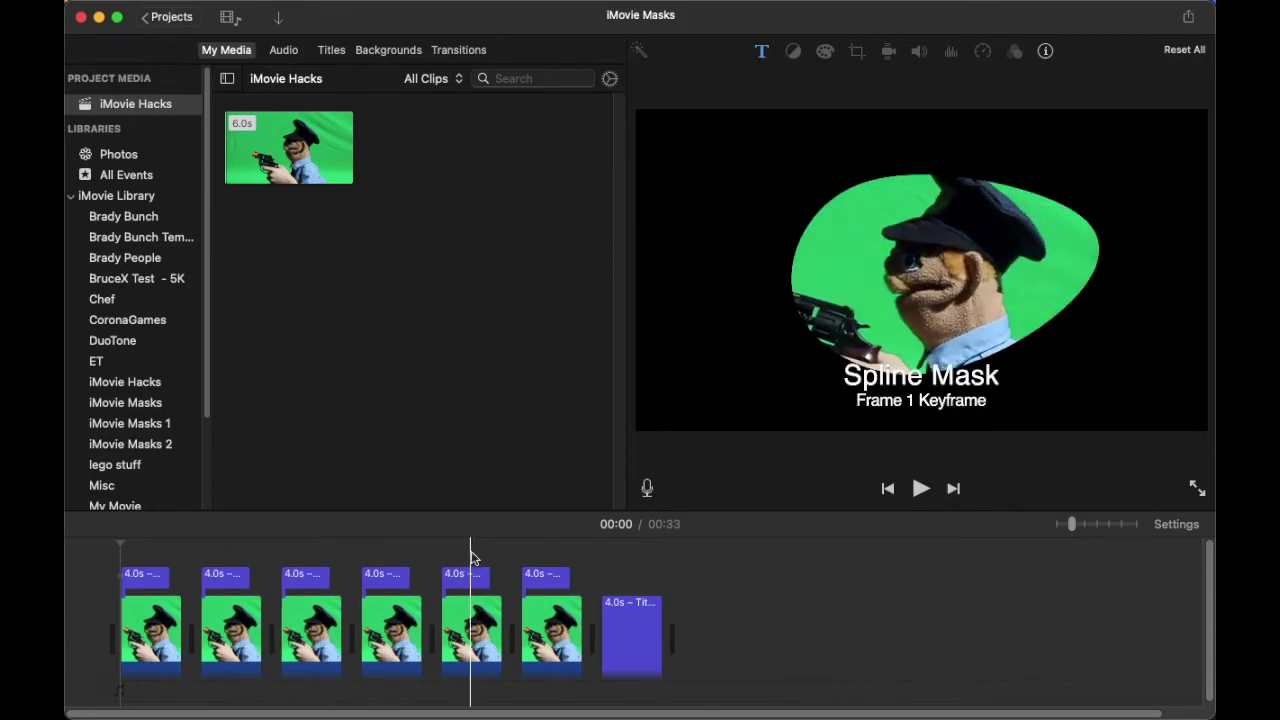
Delete every title clip and five video clips, leaving one CopShooting clip selected.
left_click(558, 646)
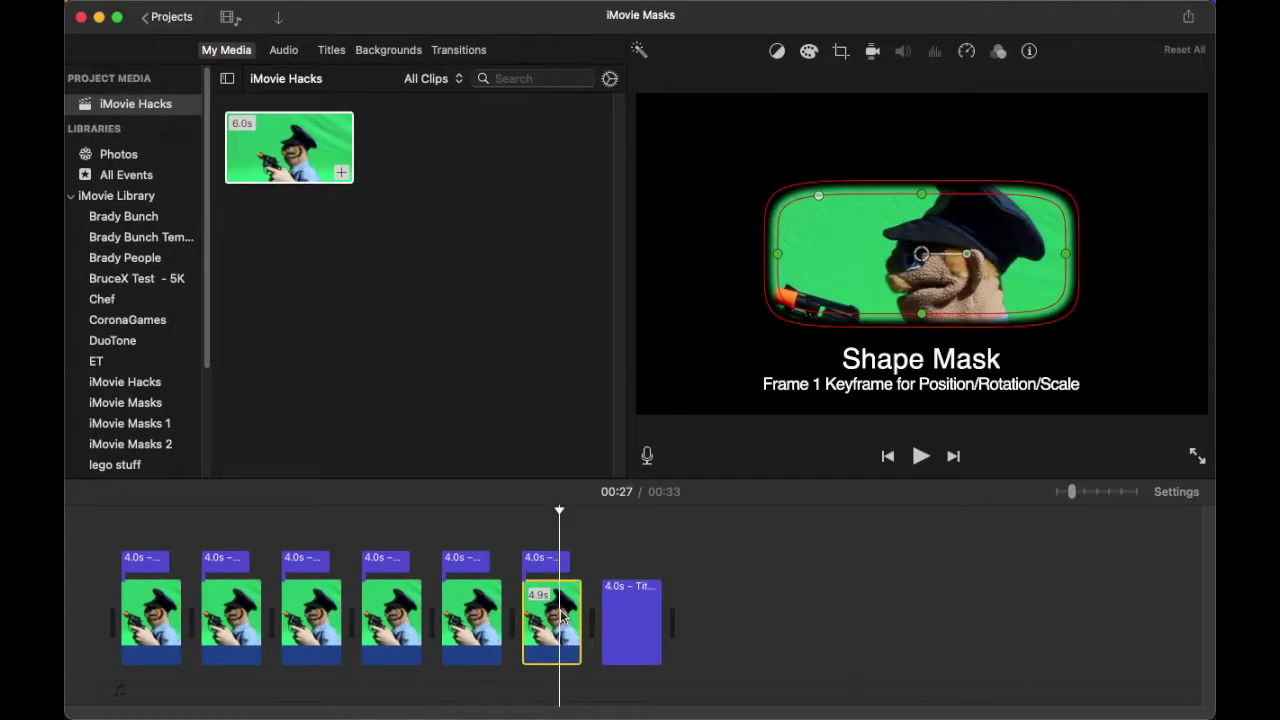
left_click_drag(608, 535, 514, 686)
key("Delete")
key("Delete")
left_click(247, 604)
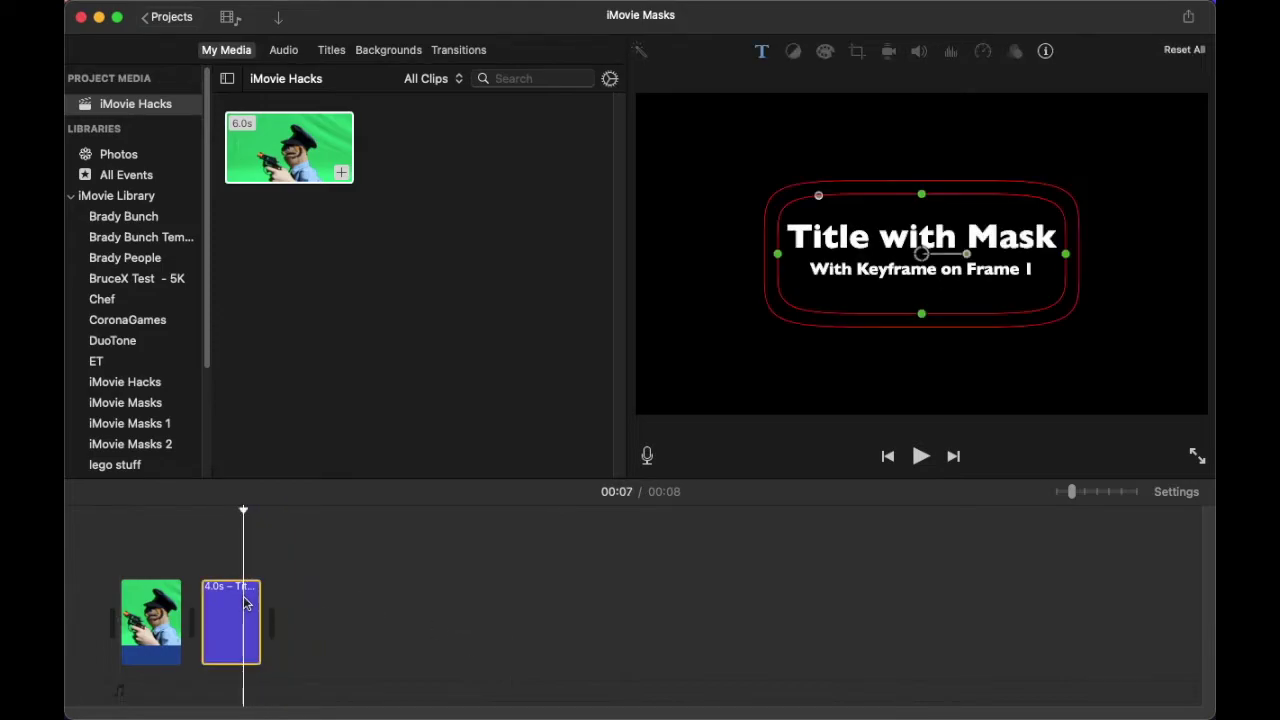
key("Delete")
left_click(158, 612)
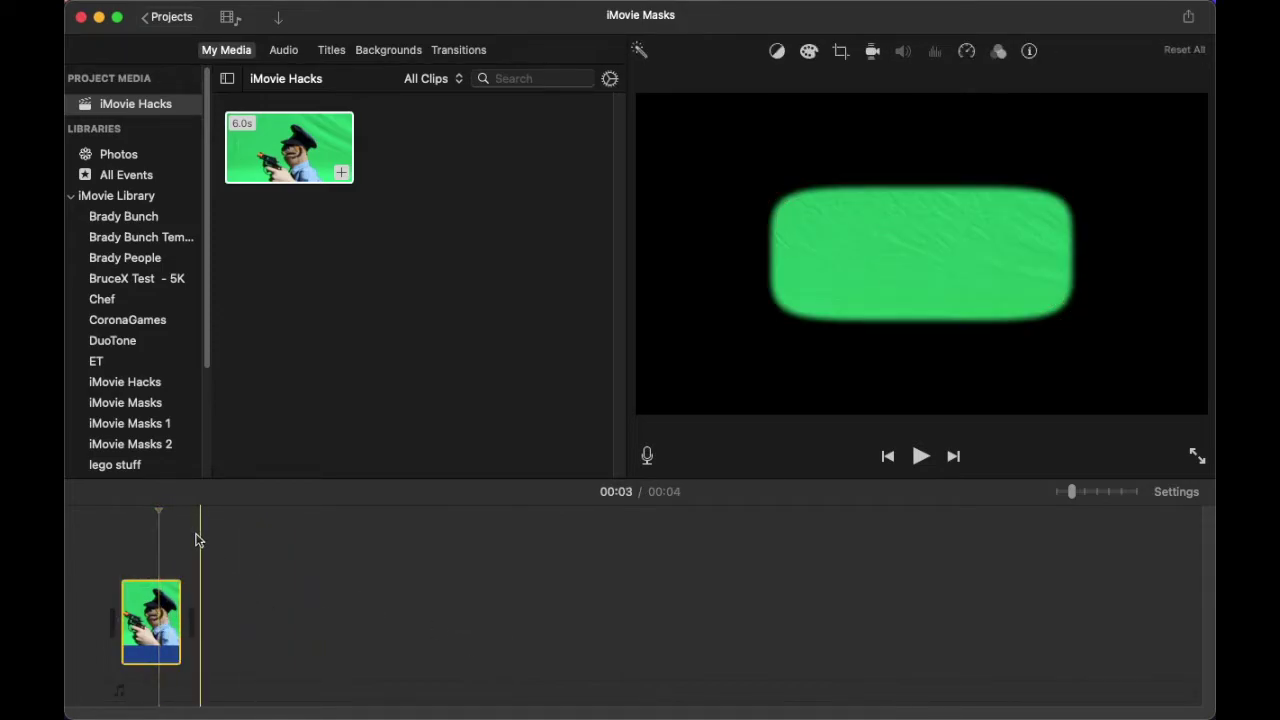
At the clip start, shrink the rounded-rectangle mask to an ellipse, then a circle around the face.
key("Home")
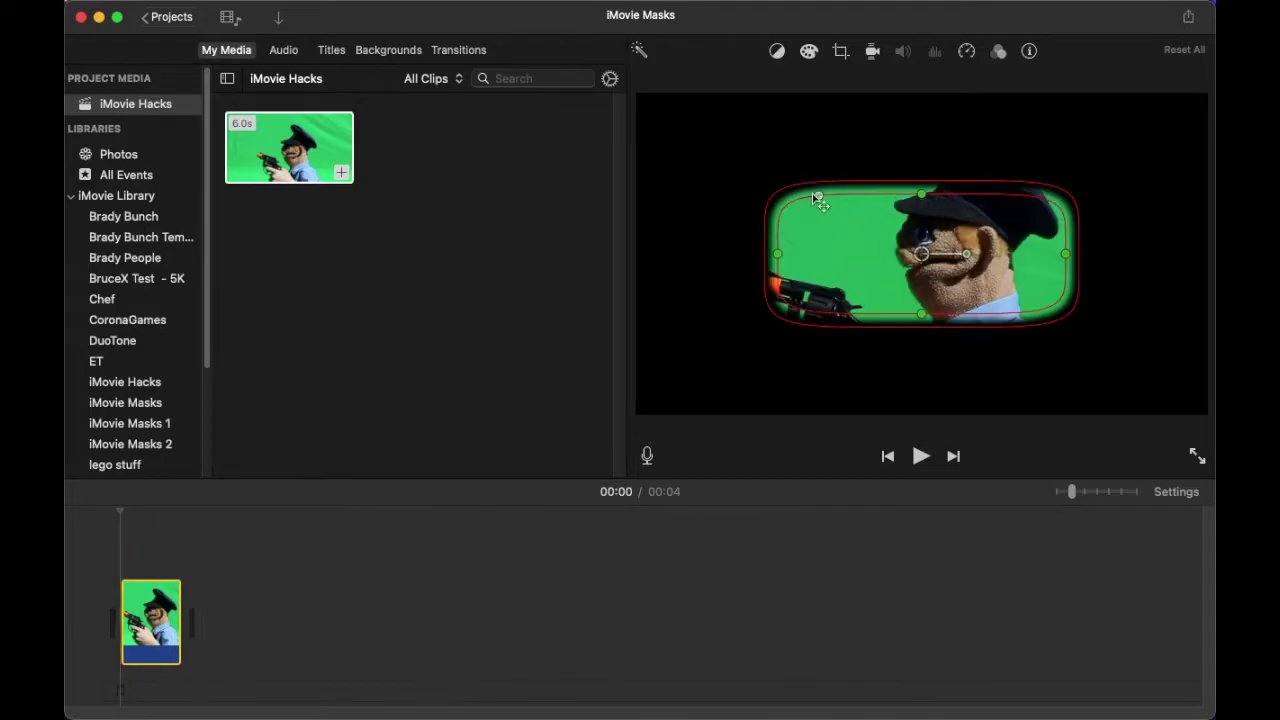
left_click_drag(820, 200, 866, 199)
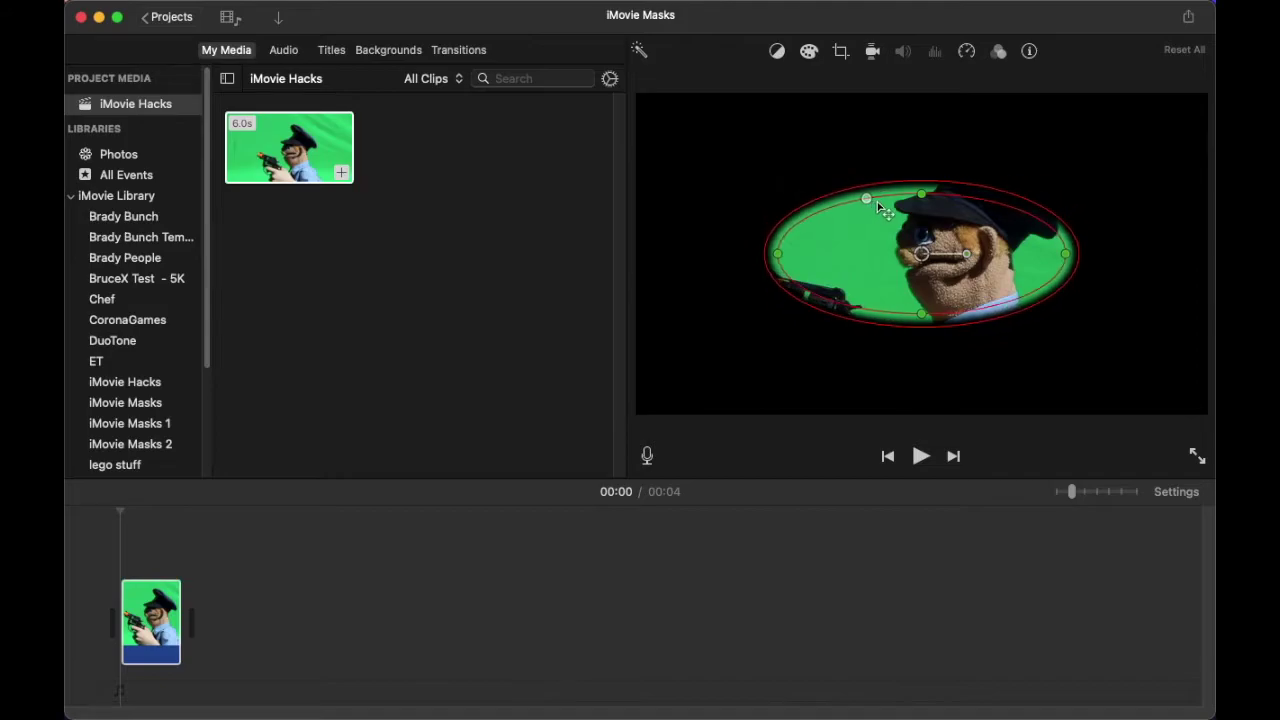
left_click_drag(785, 262, 948, 272)
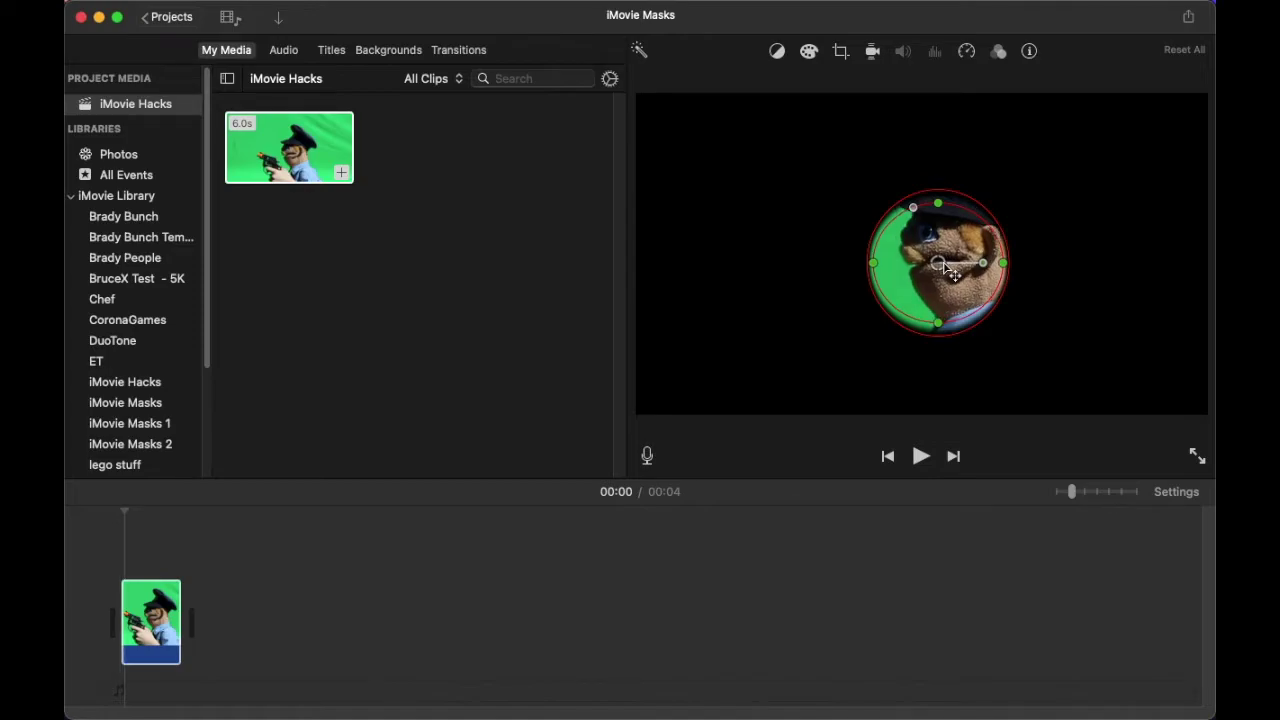
Keyframe the circular mask on the puppet's face frame by frame, ending below the frame's bottom.
left_click_drag(938, 264, 957, 265)
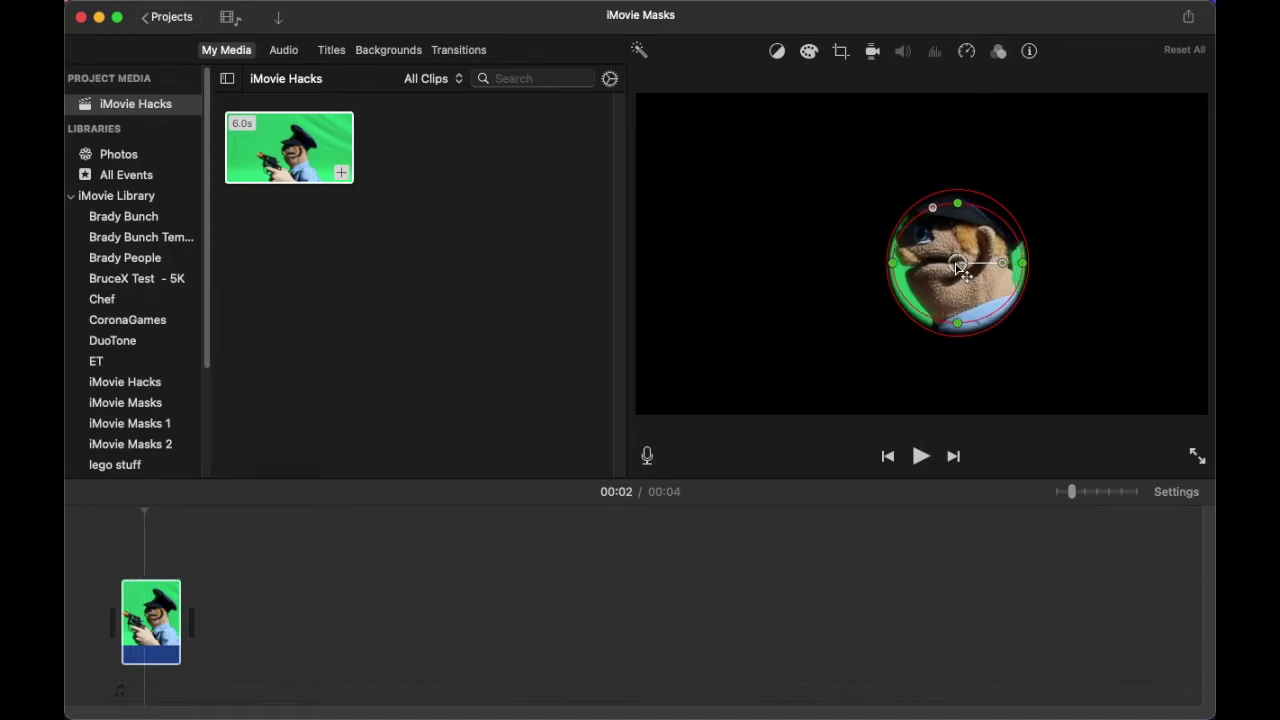
key("shift+Right")
left_click_drag(958, 268, 935, 277)
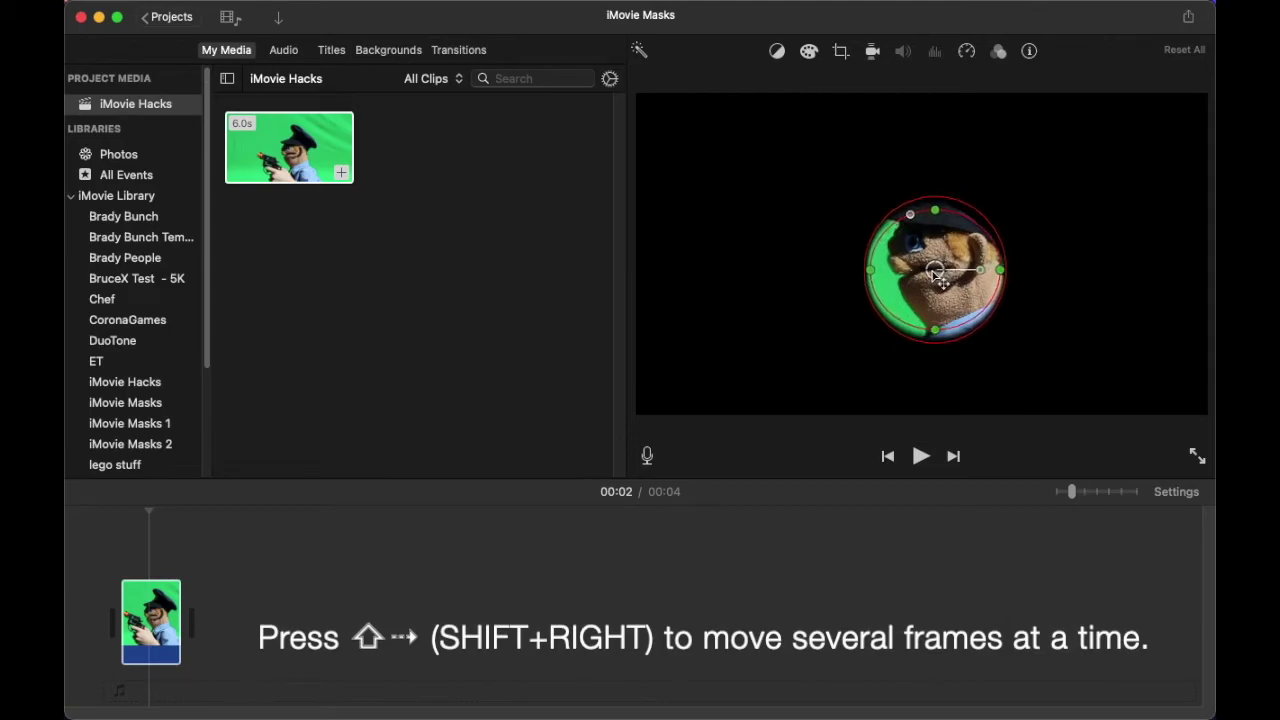
key("shift+Right")
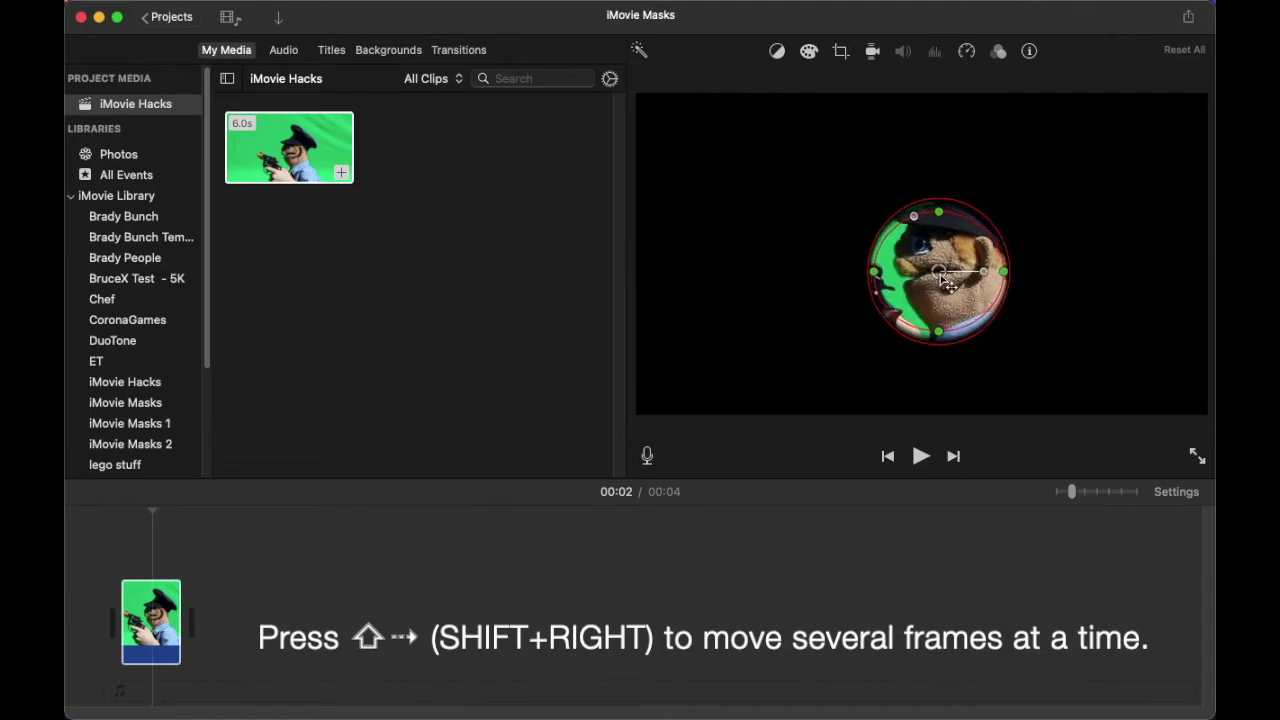
key("shift+Right")
left_click_drag(940, 282, 1022, 396)
key("shift+Right")
key("shift+Right")
key("shift+Right")
key("shift+Right")
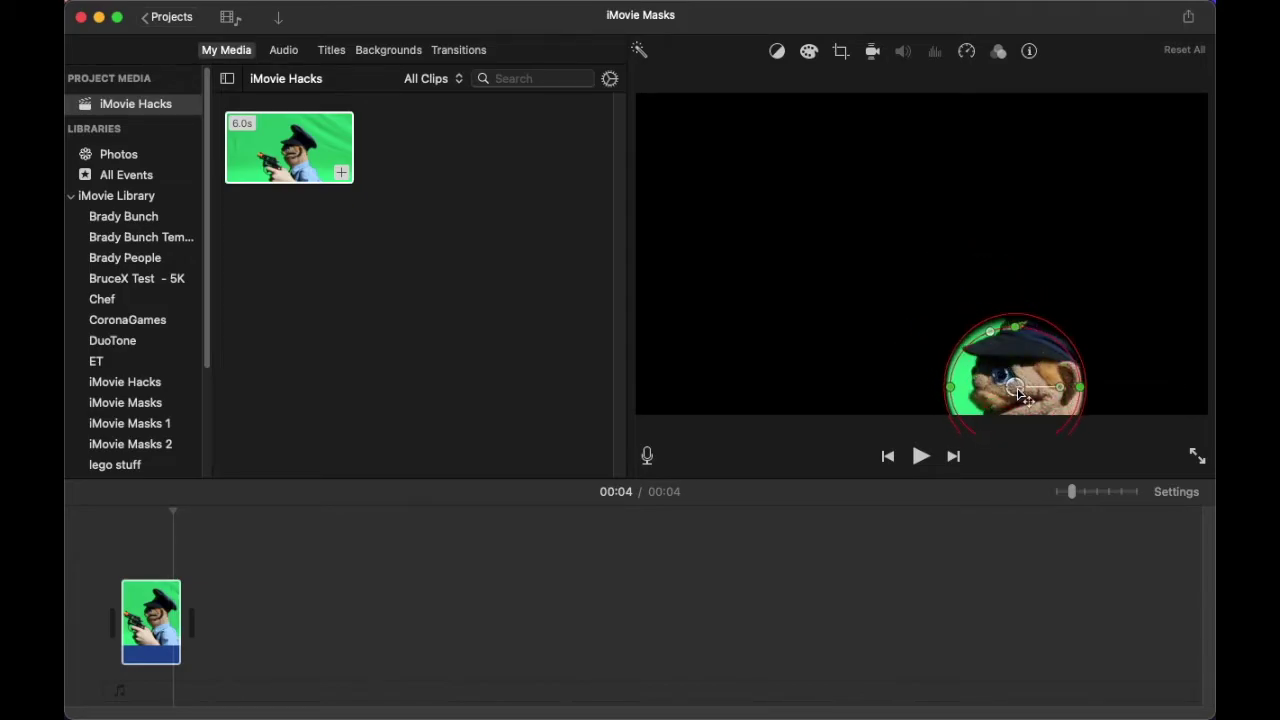
key("shift+Right")
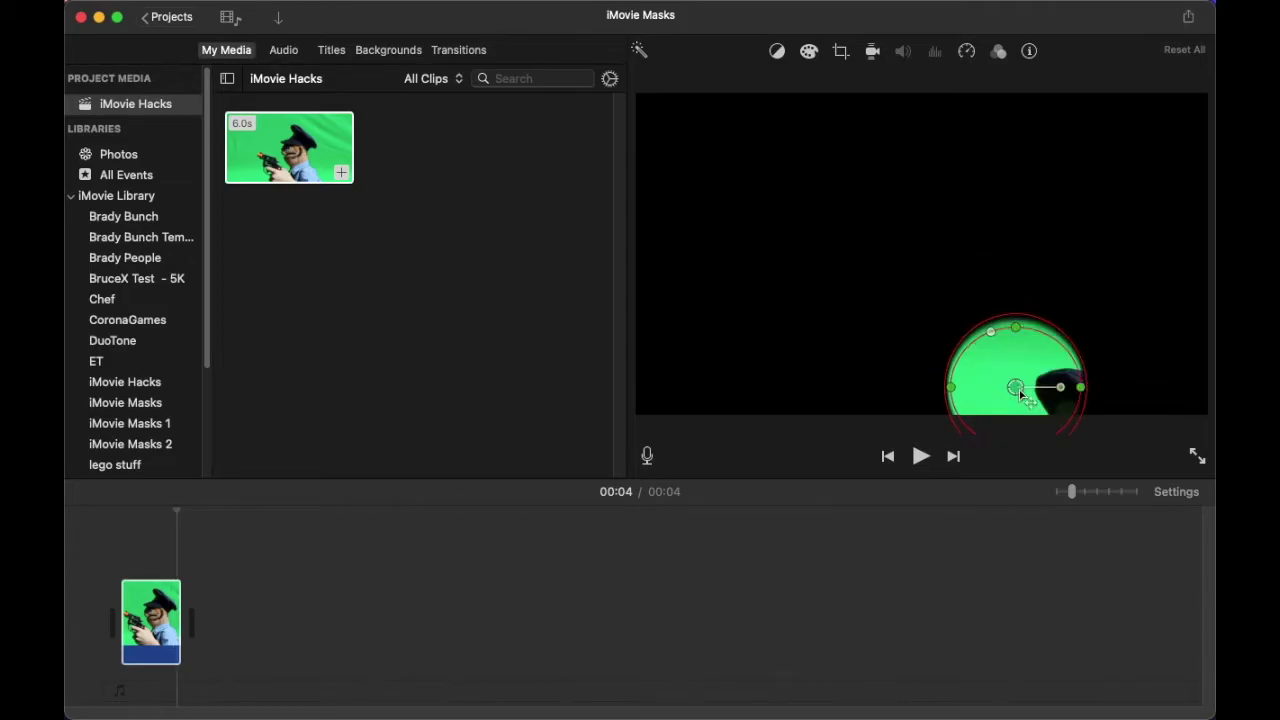
left_click_drag(1020, 395, 1072, 507)
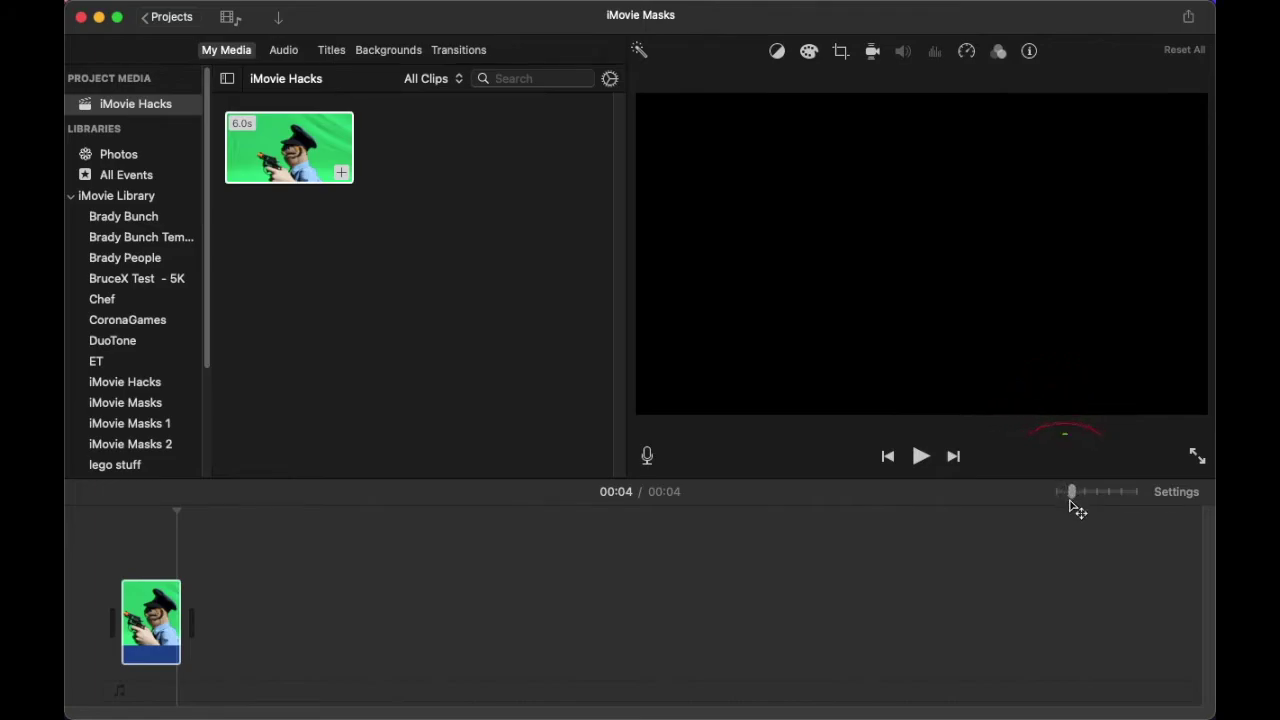
key("shift+Right")
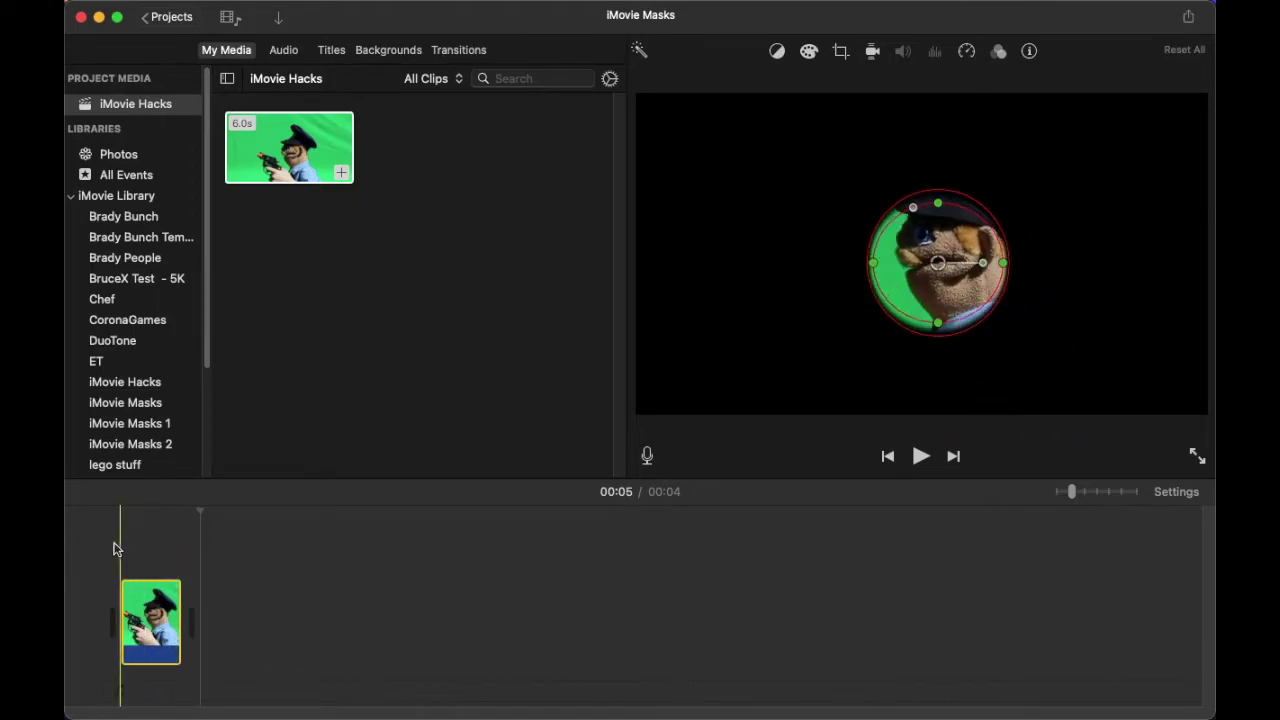
Add the revealed Project Media clip after the masked clip and set its volume to 0%.
right_click(153, 606)
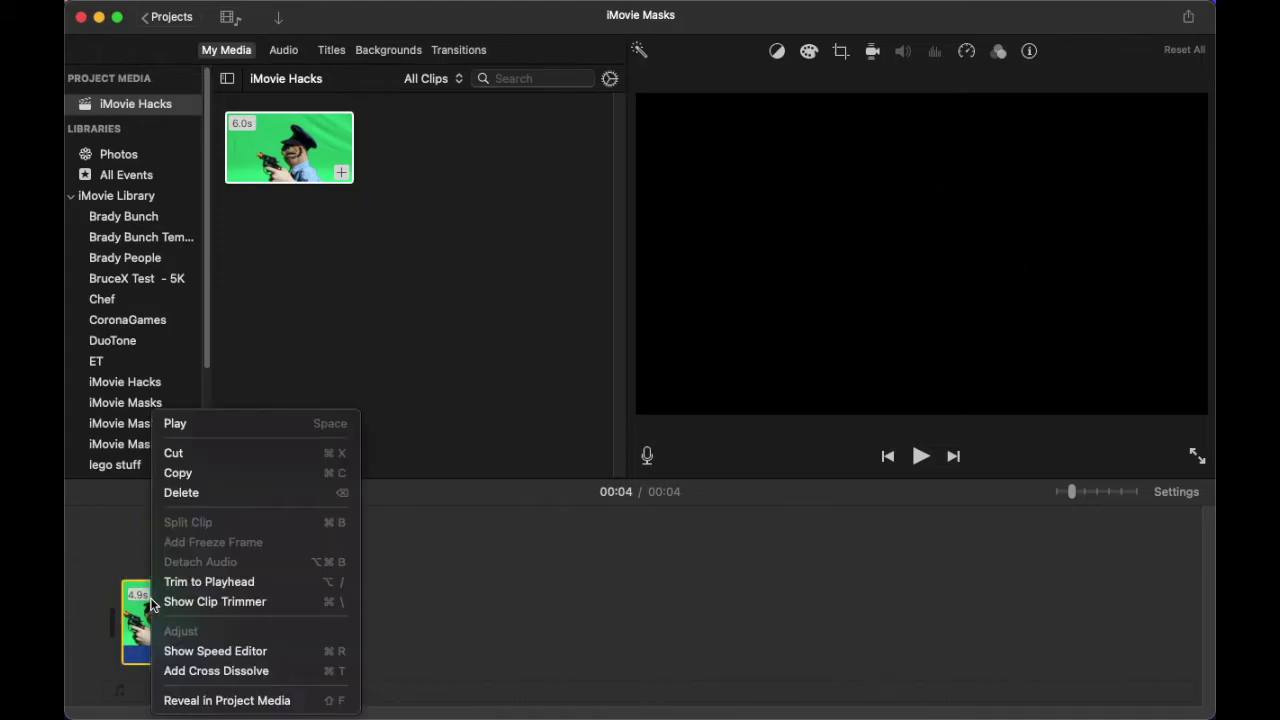
left_click(252, 702)
left_click(437, 153)
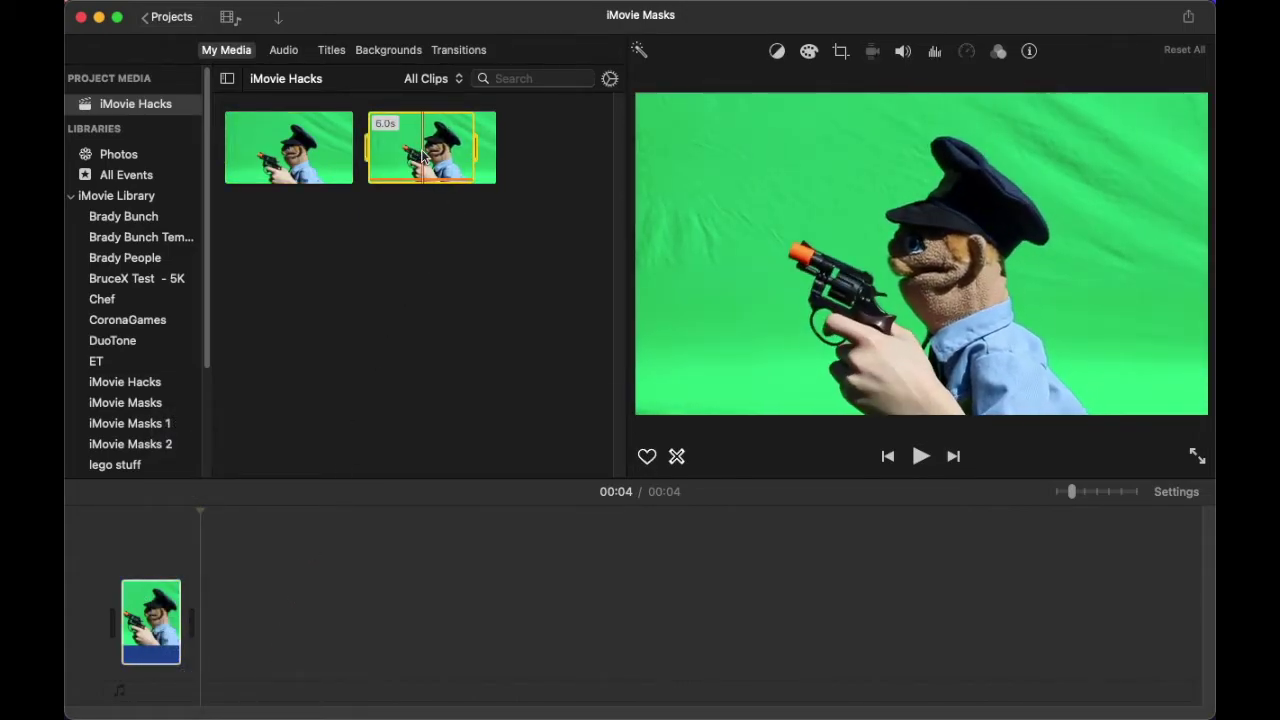
left_click_drag(362, 500, 325, 610)
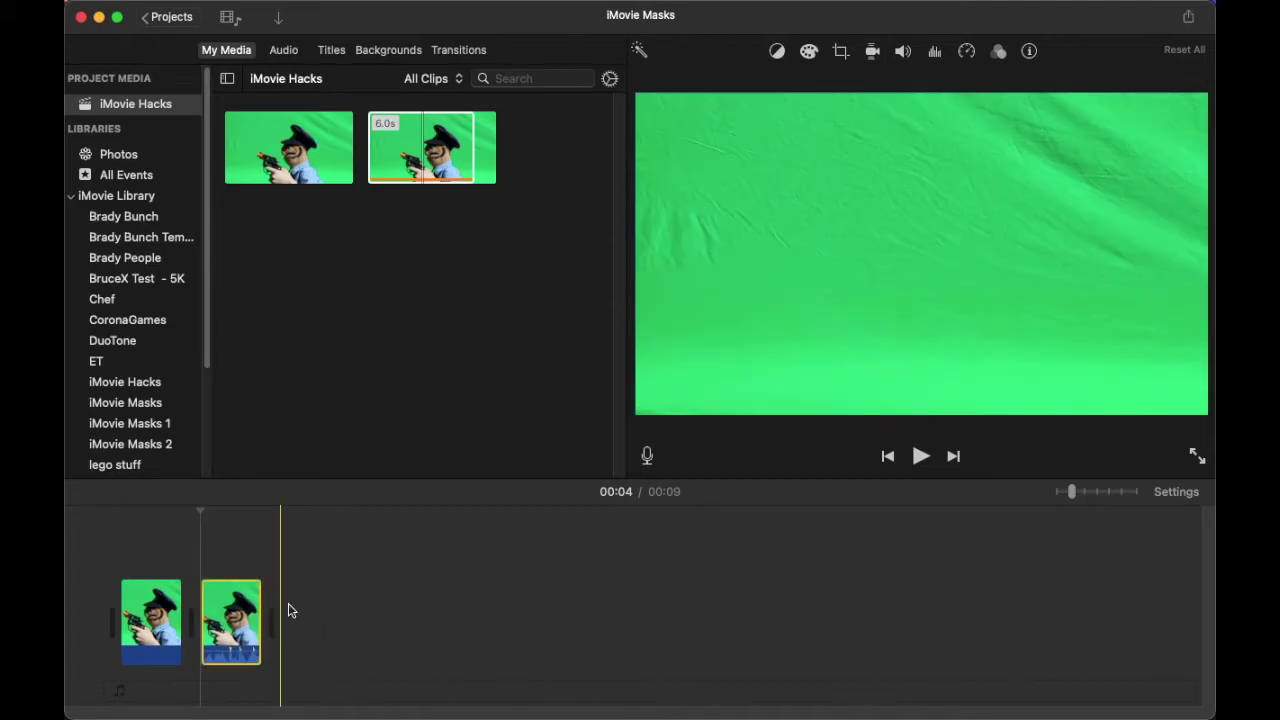
left_click_drag(229, 648, 228, 674)
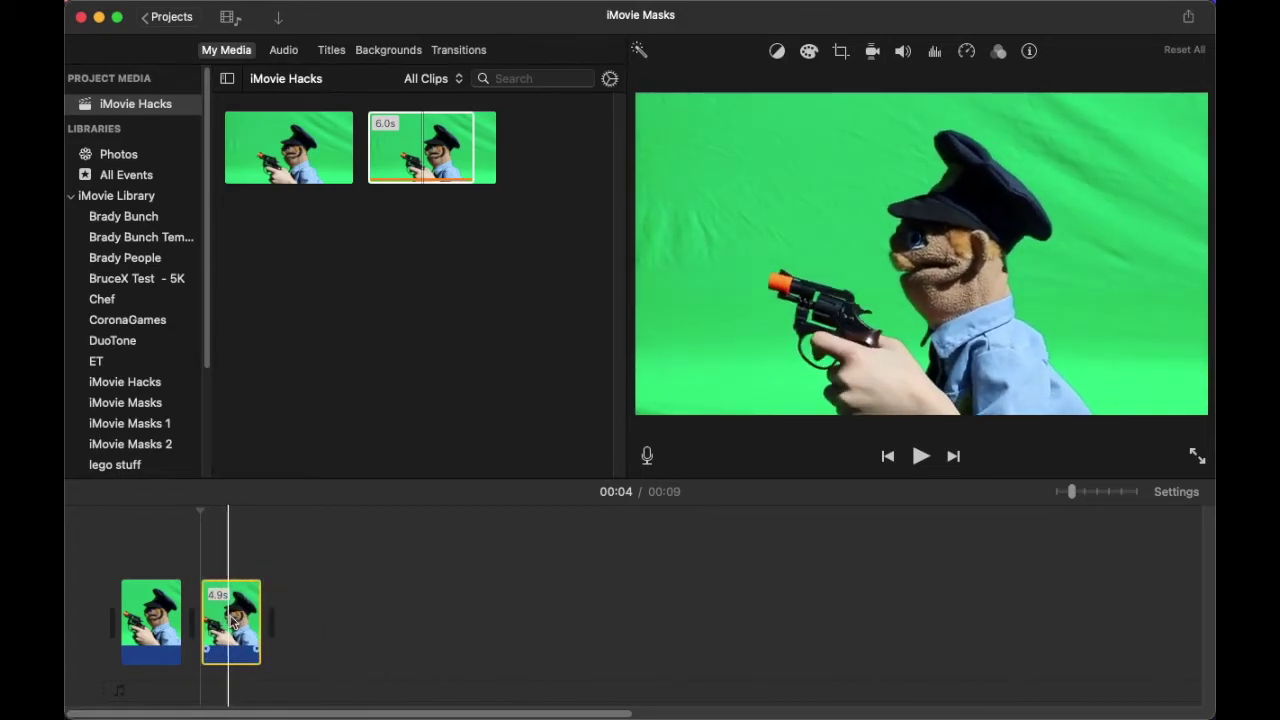
Drag the masked clip up above the unmasked copy as a connected overlay clip.
left_click(157, 623)
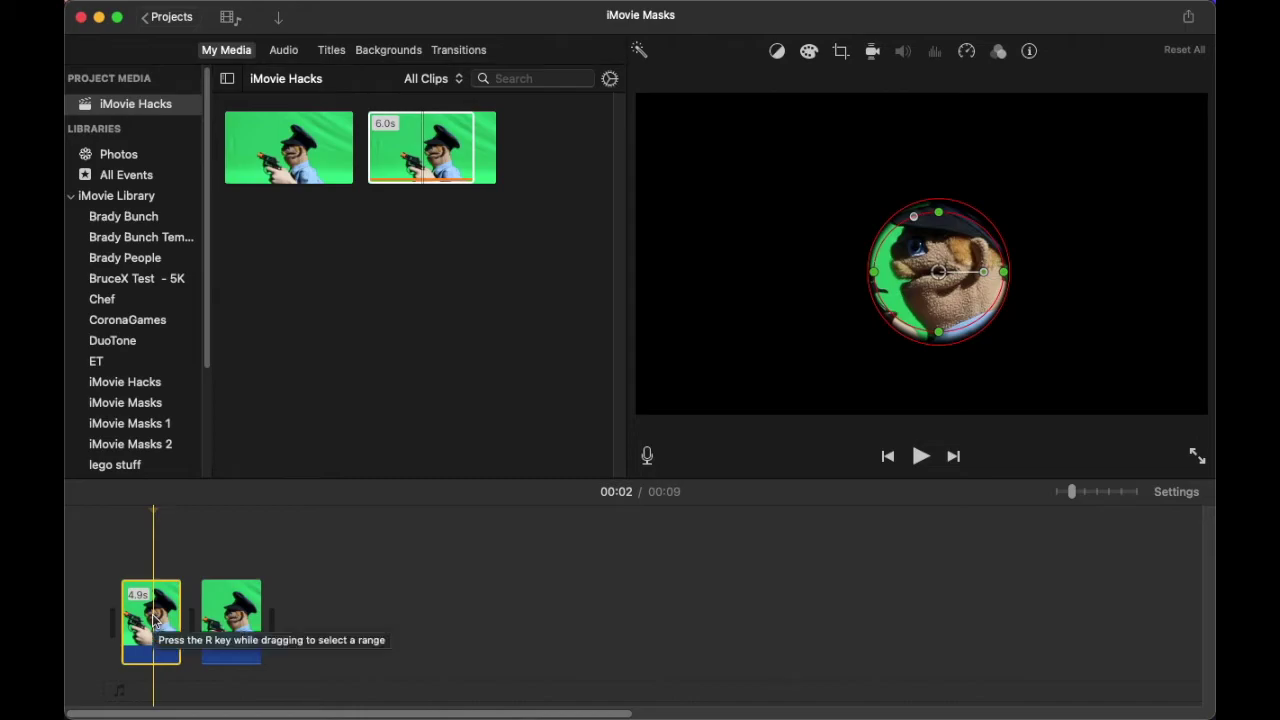
left_click_drag(152, 623, 157, 537)
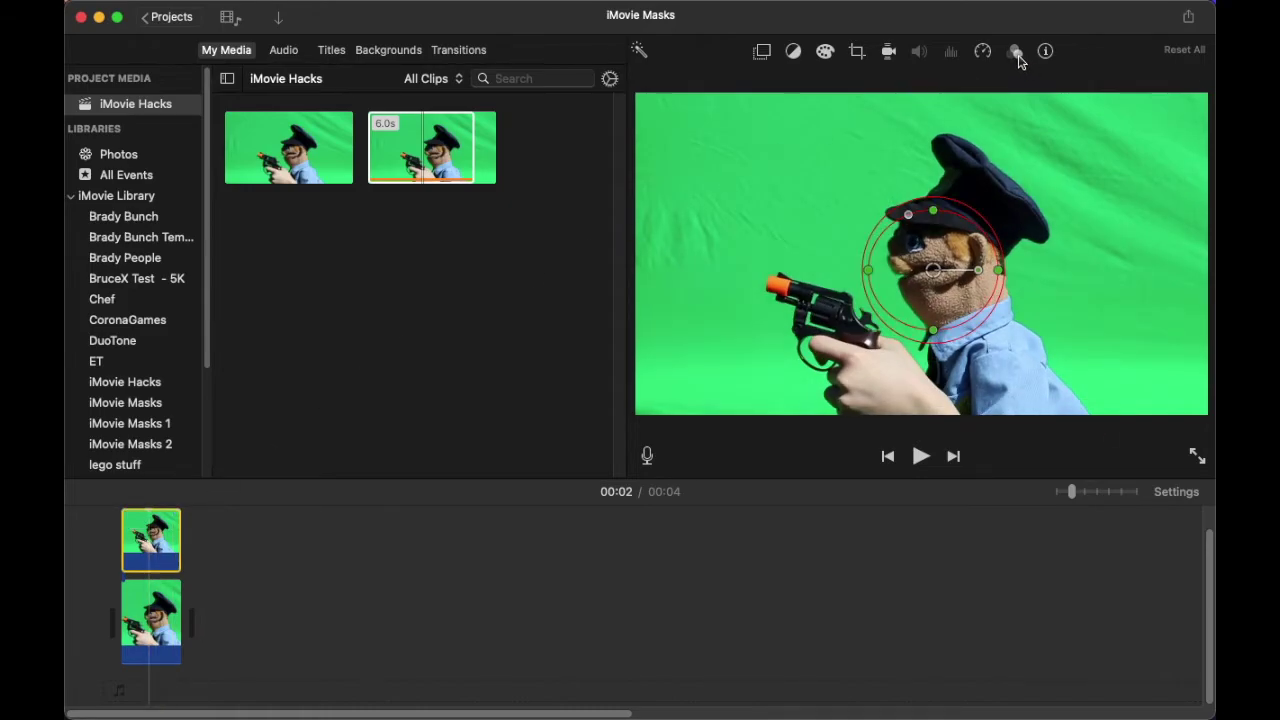
left_click(1015, 53)
Apply the Glow clip filter to the masked overlay and play it to preview the censor effect.
left_click(767, 86)
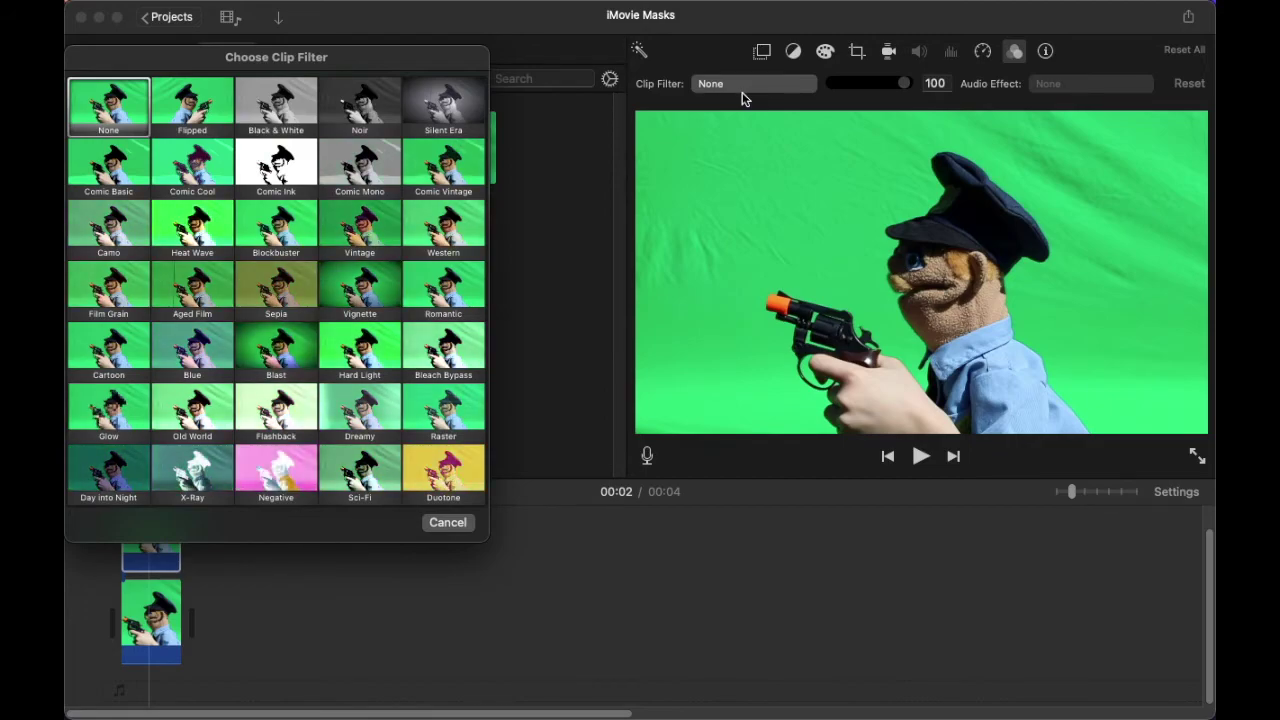
left_click(117, 413)
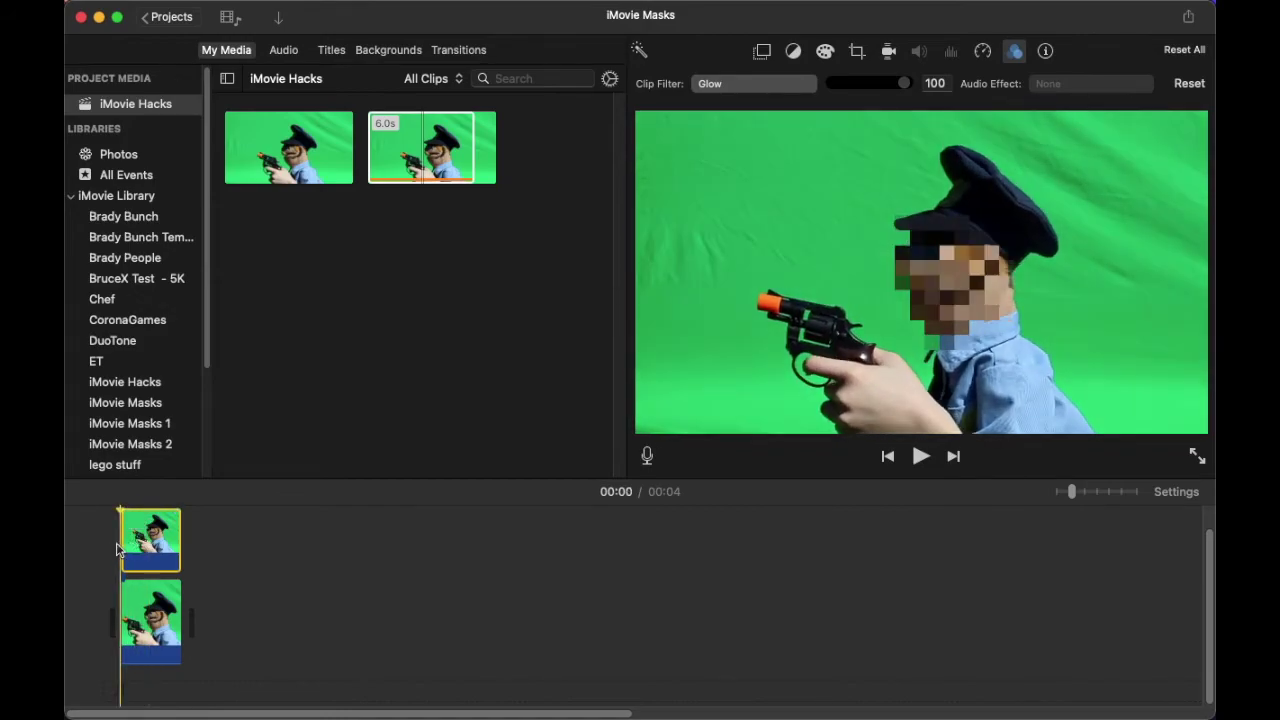
key("space")
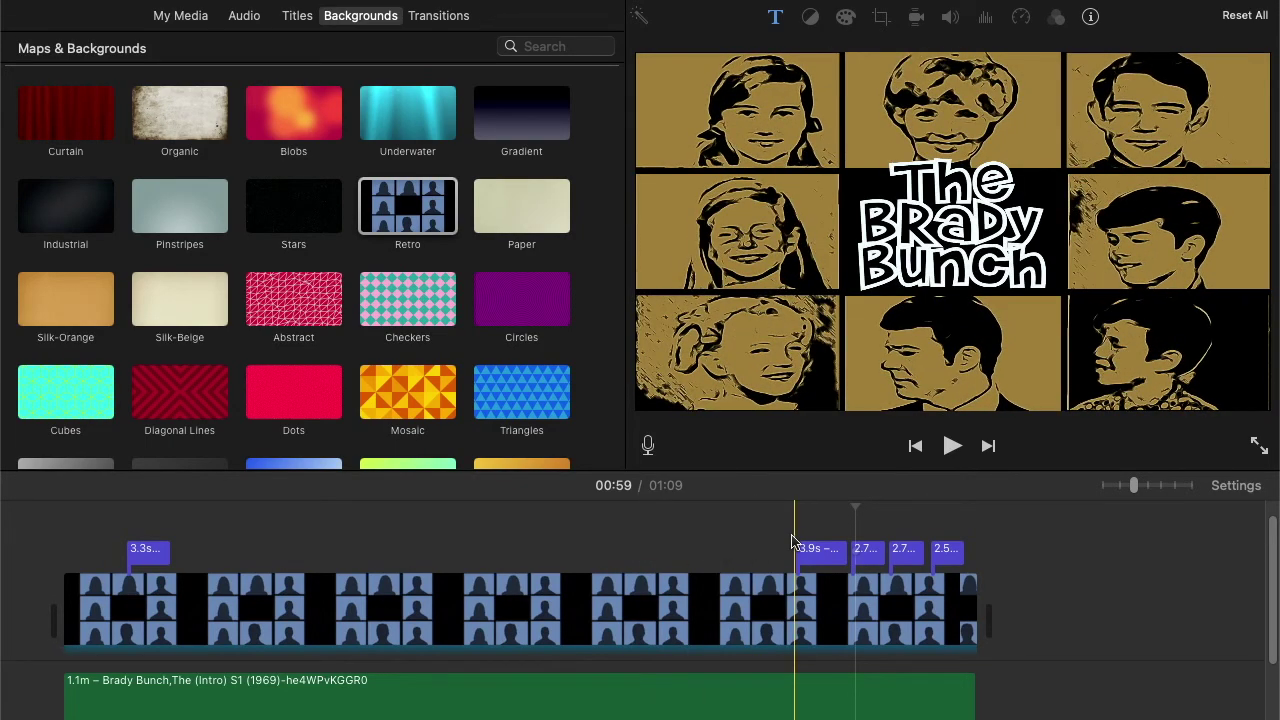
Play the Brady Bunch title sequence over the nine-face grid.
key("space")
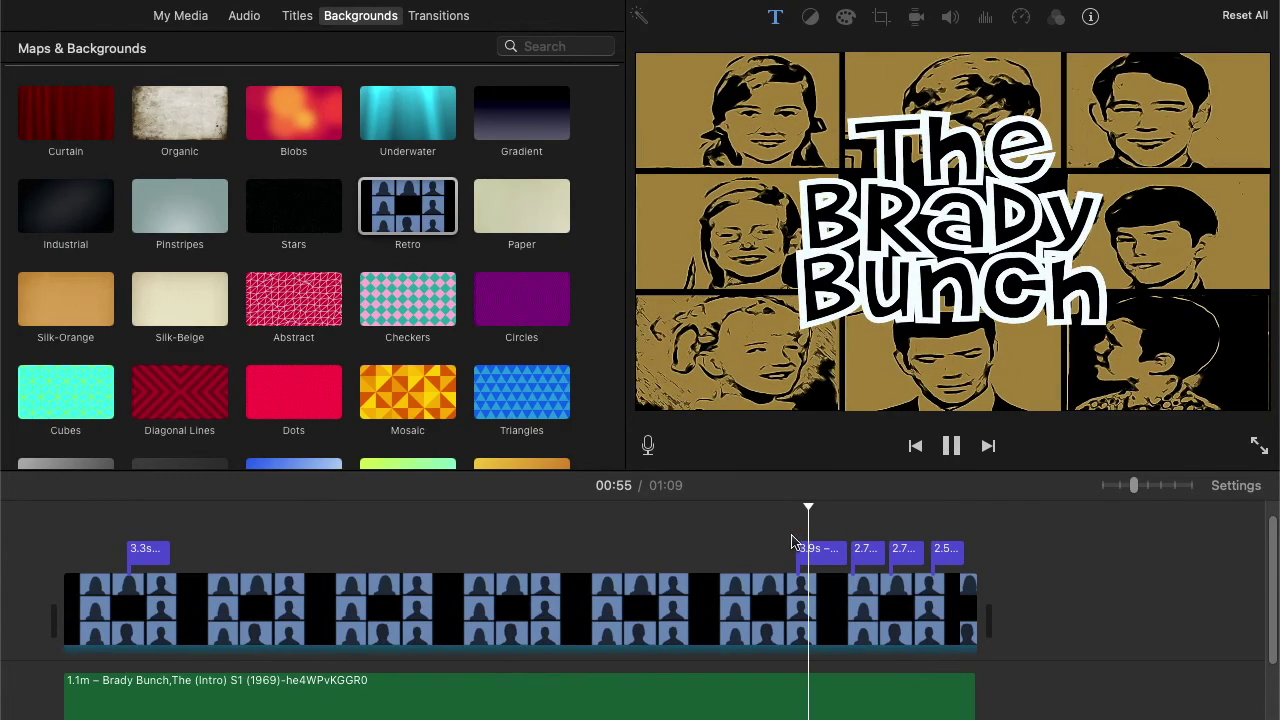